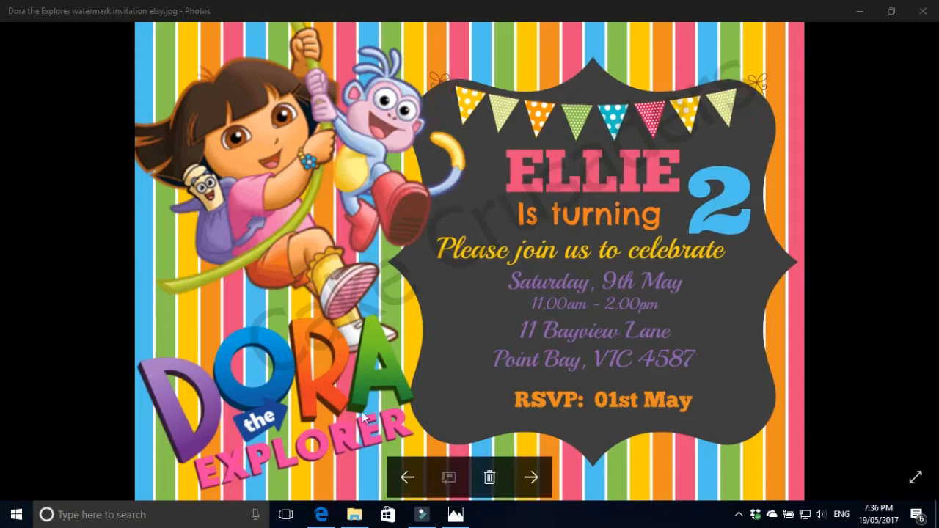
Leave the Dora invitation preview in Windows Photos and bring the PicMonkey site in Edge forward
left_click(321, 515)
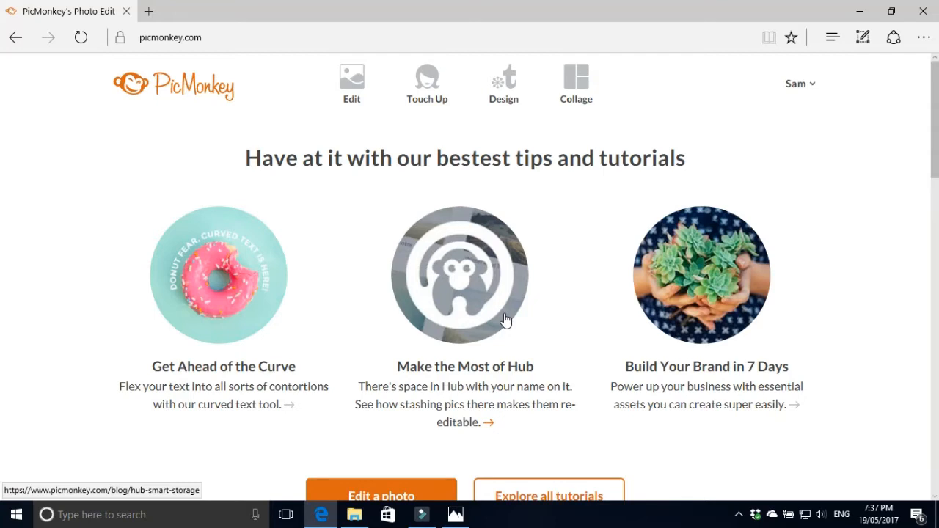
Scroll the PicMonkey home page and reveal the Edit menu's image-source choices
scroll(399, 260, "down", 4)
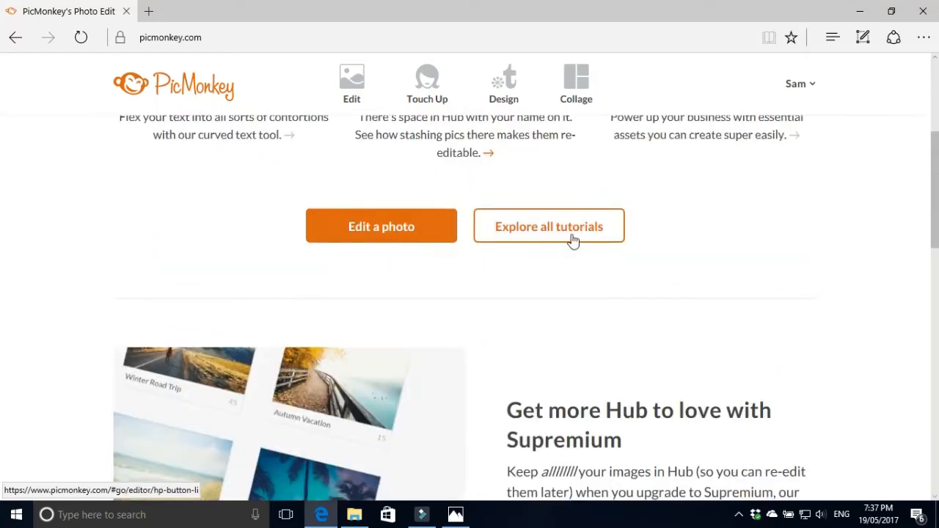
scroll(574, 241, "down", 1)
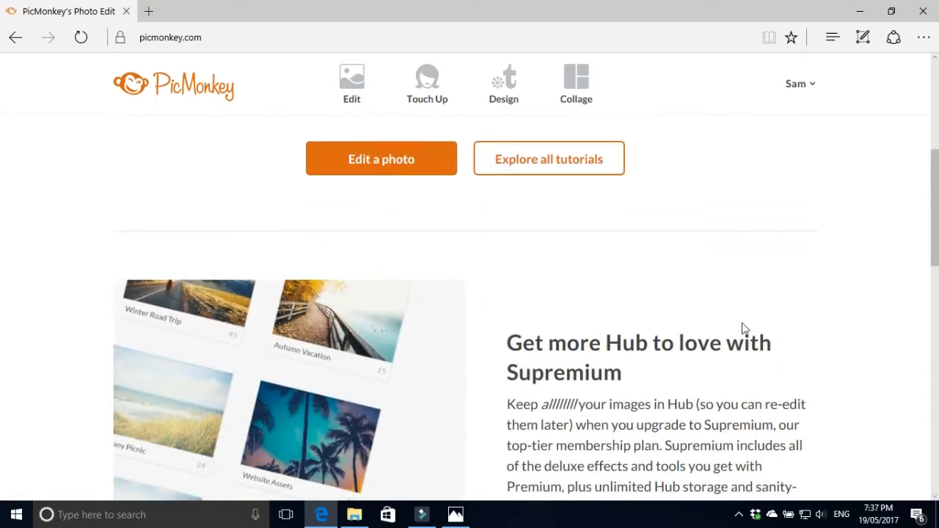
scroll(750, 323, "up", 5)
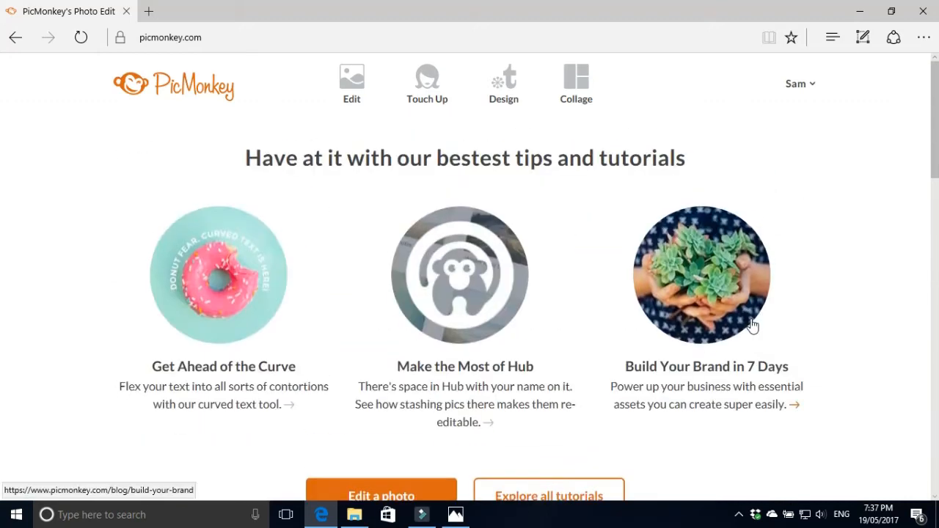
scroll(767, 406, "down", 1)
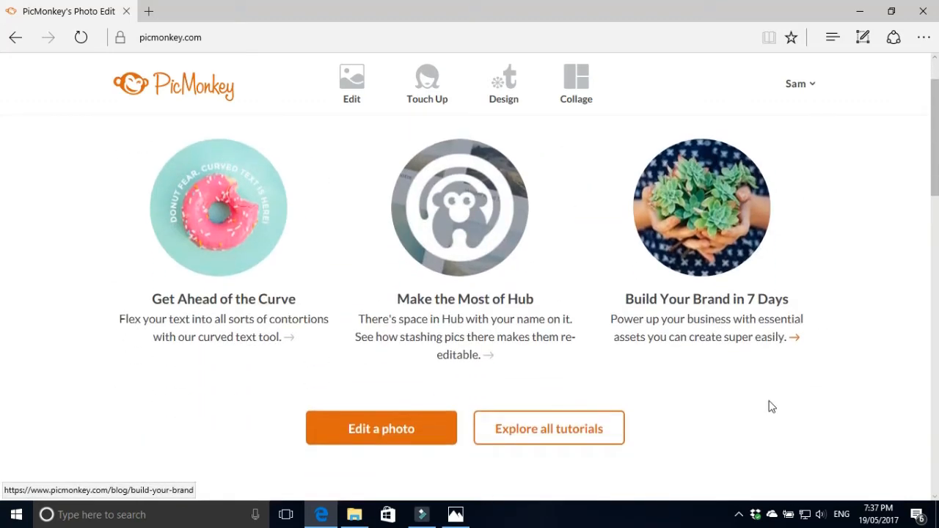
scroll(771, 406, "up", 1)
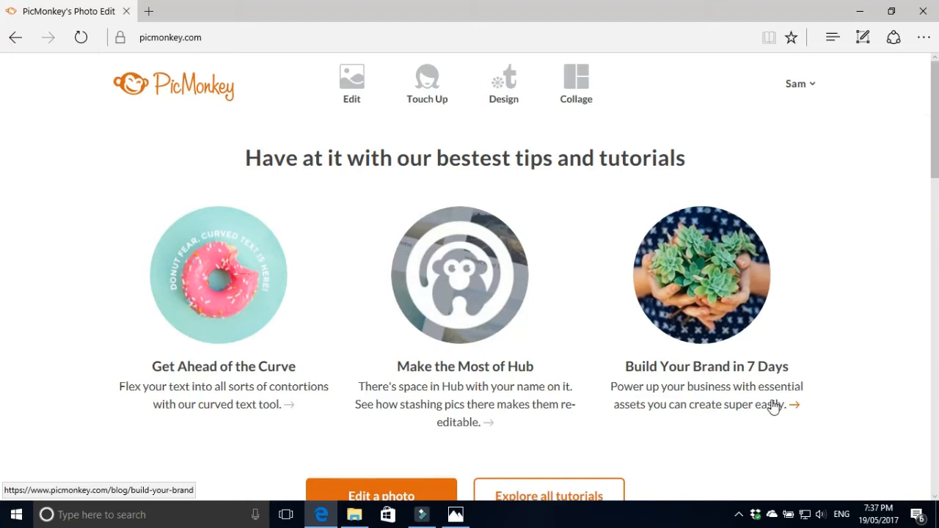
mouse_move(357, 88)
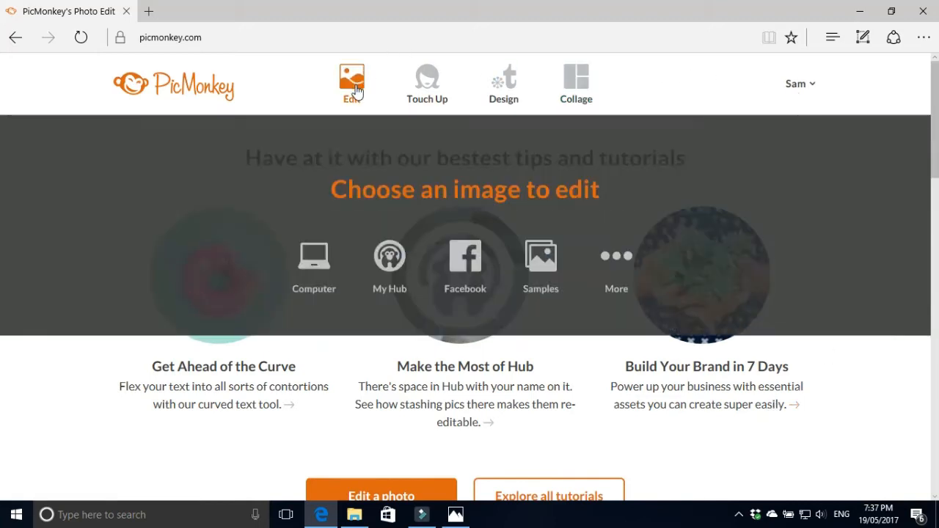
Open the Dora The Explorer Birthday Invitation file from the Desktop through the Computer option
left_click(316, 261)
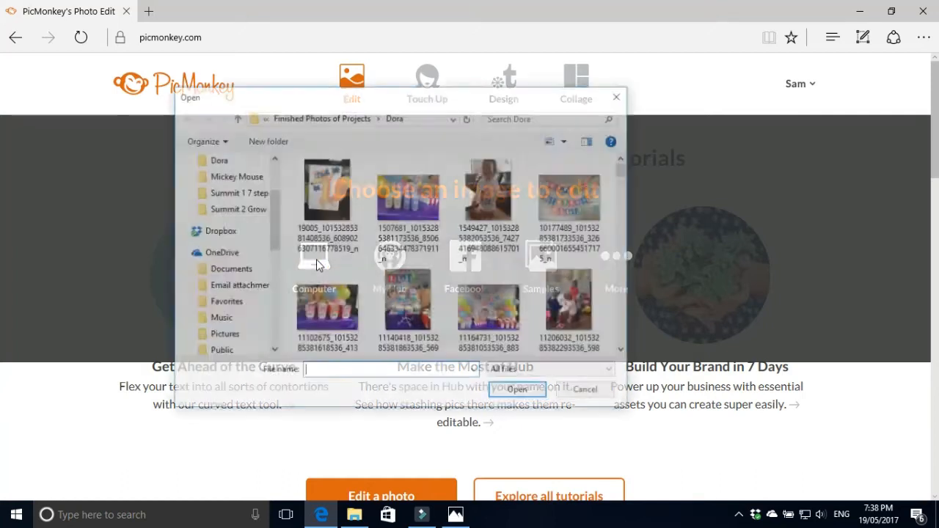
scroll(253, 183, "up", 3)
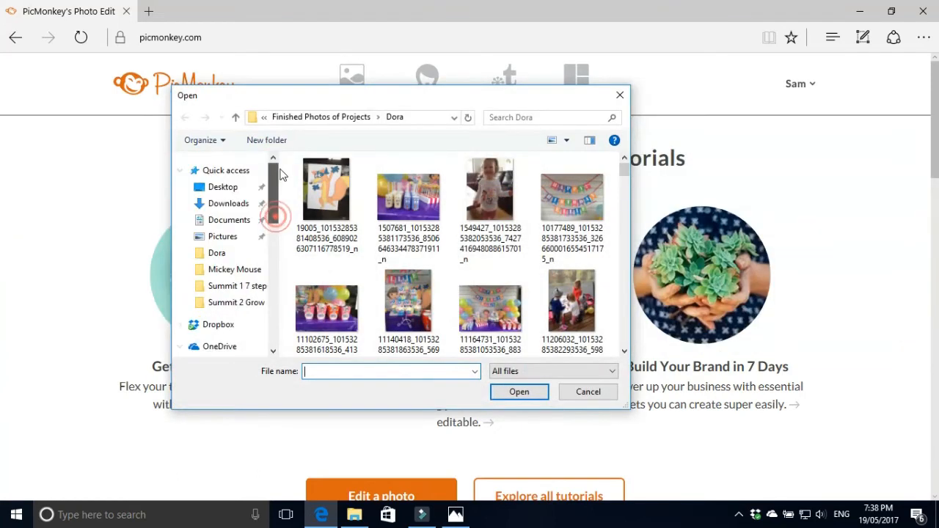
left_click(237, 188)
double_click(355, 316)
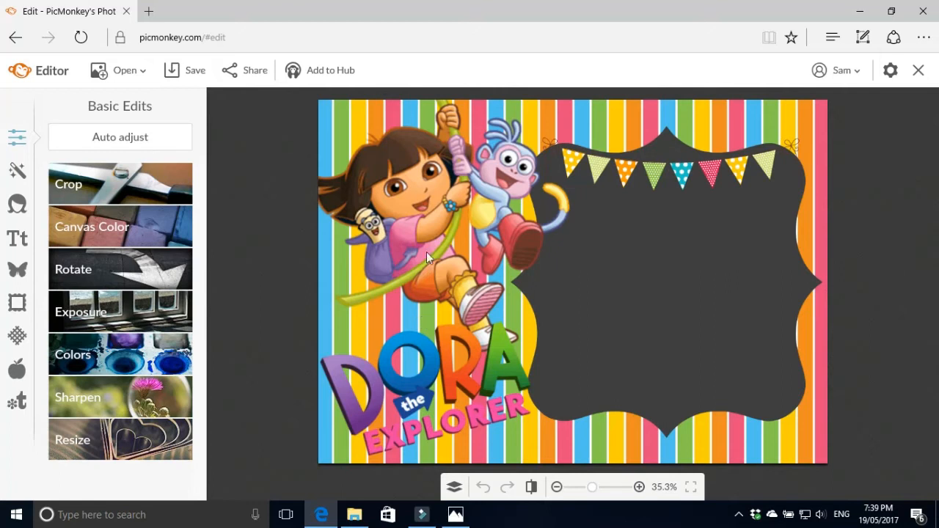
Open the Text panel and select Chunk Five from the Recent fonts list
left_click(18, 246)
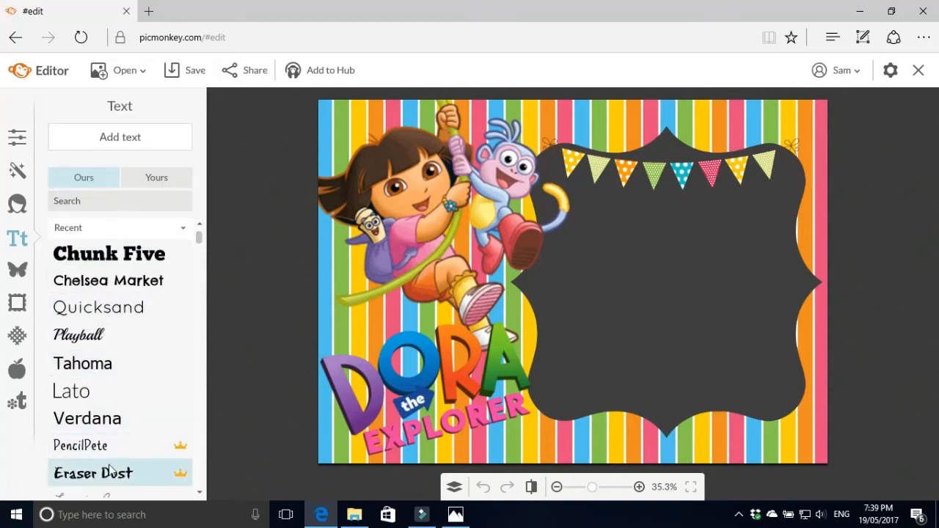
scroll(125, 335, "down", 1)
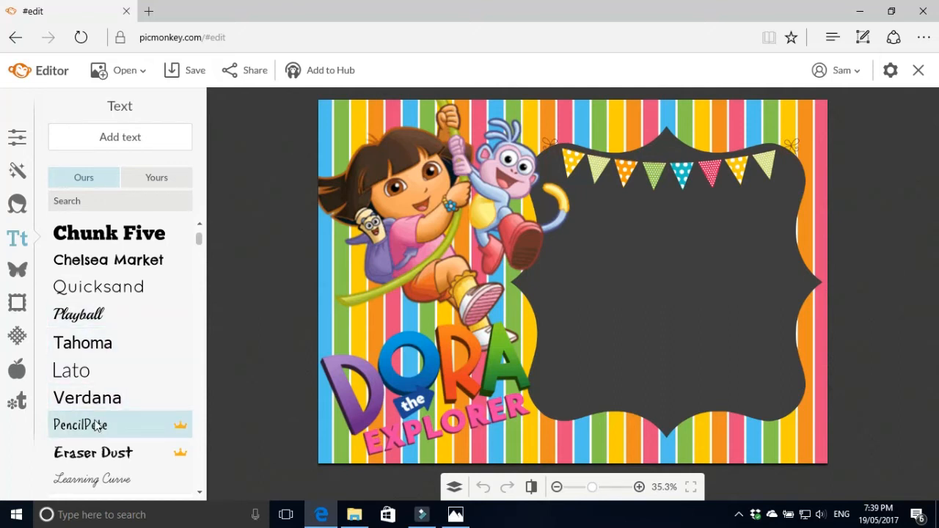
scroll(115, 411, "down", 1)
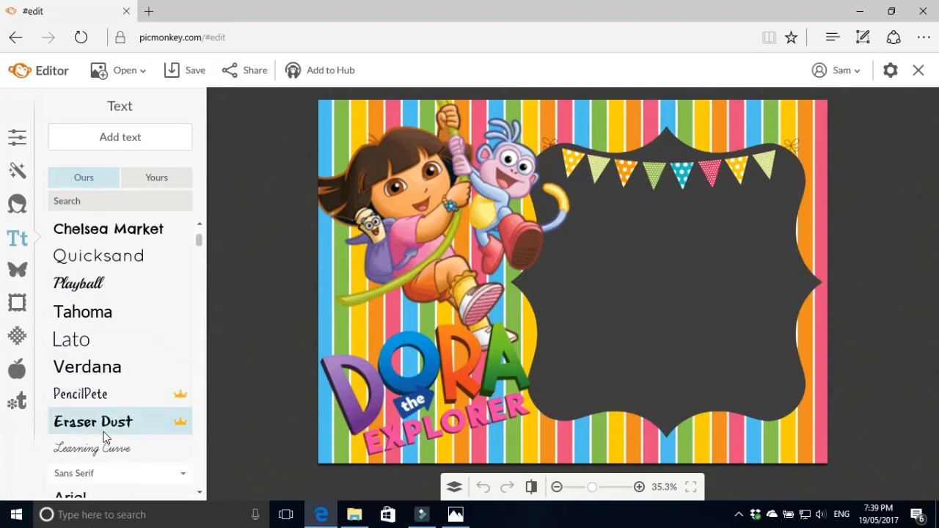
scroll(110, 432, "down", 2)
scroll(114, 431, "down", 2)
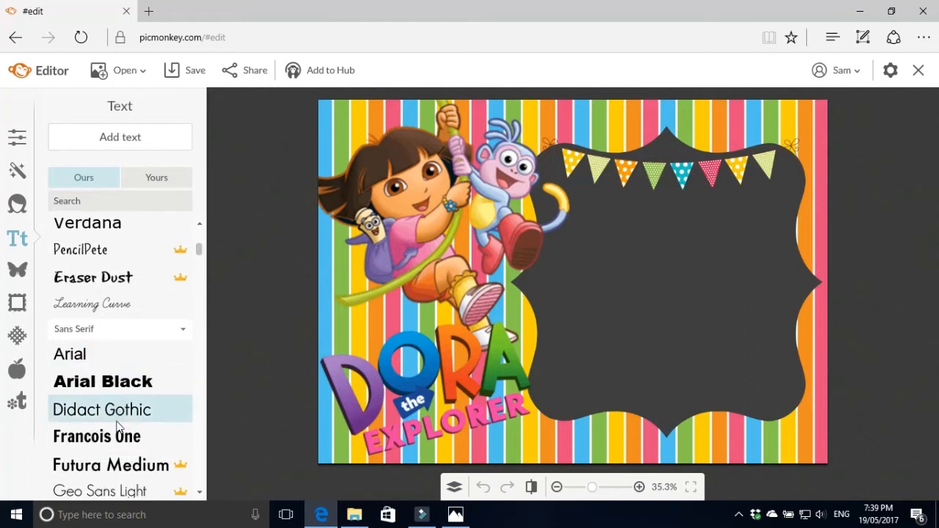
scroll(142, 462, "down", 1)
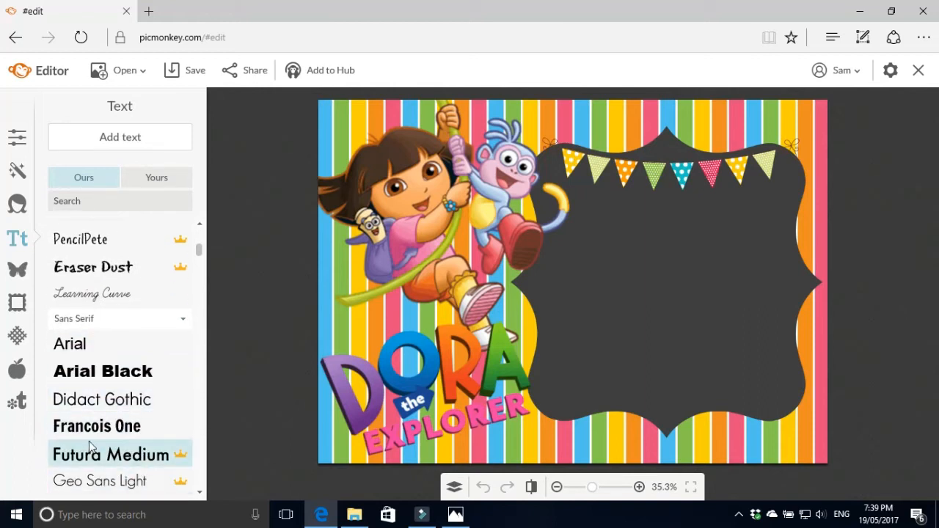
scroll(141, 463, "down", 1)
scroll(131, 432, "up", 6)
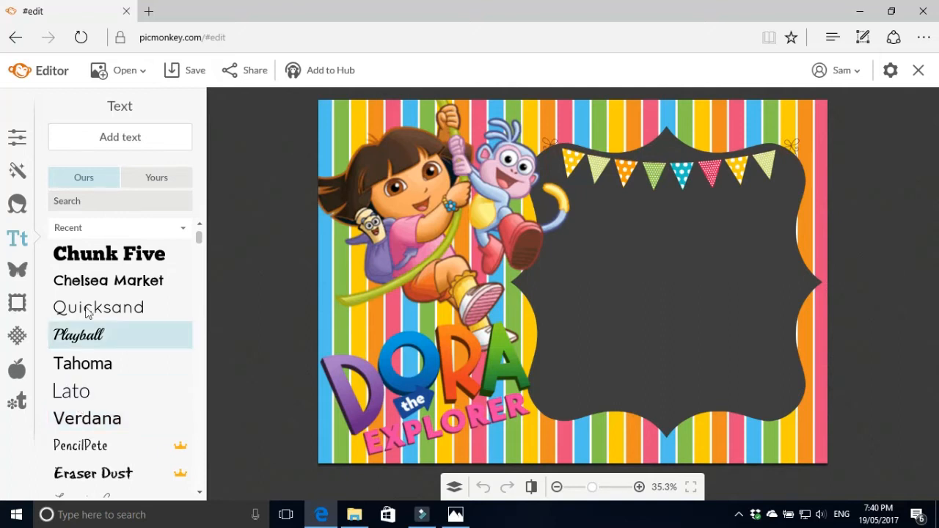
left_click(105, 257)
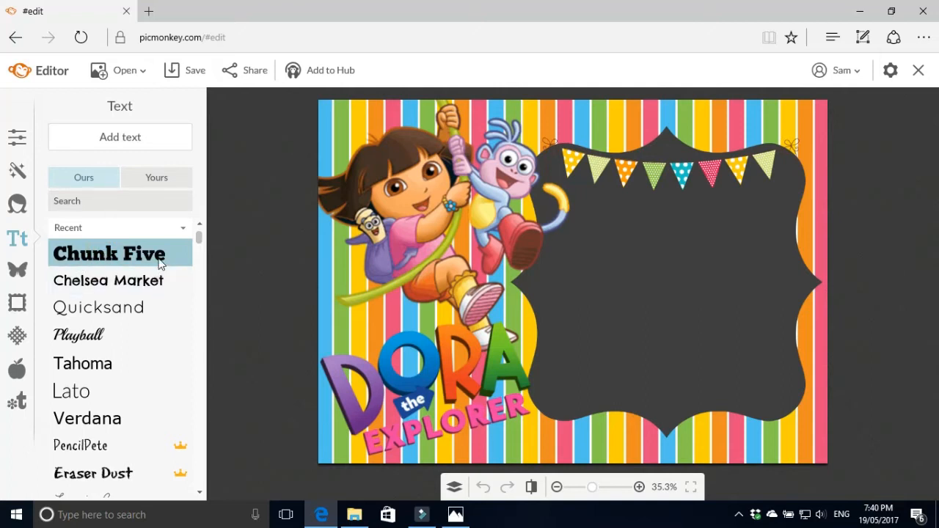
Add the child's name in black Chunk Five at size 180, placed below the bunting
left_click(122, 137)
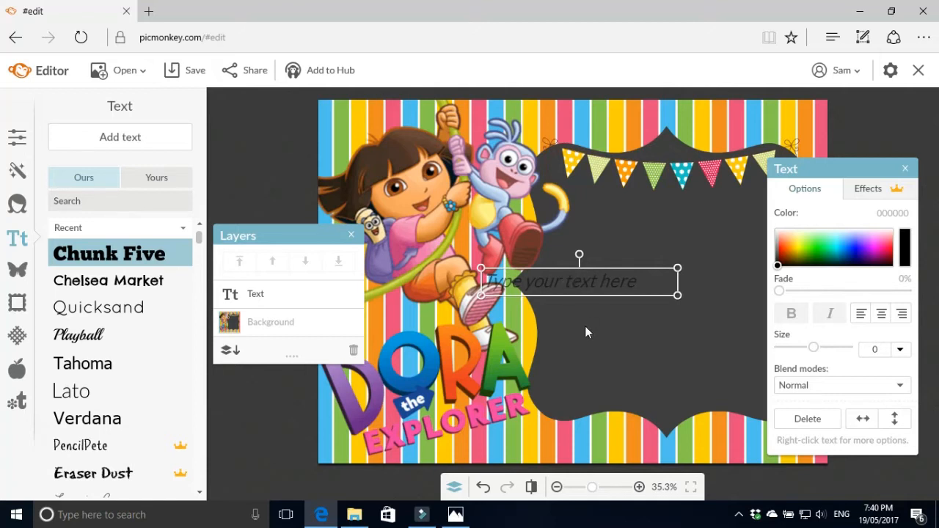
left_click(545, 281)
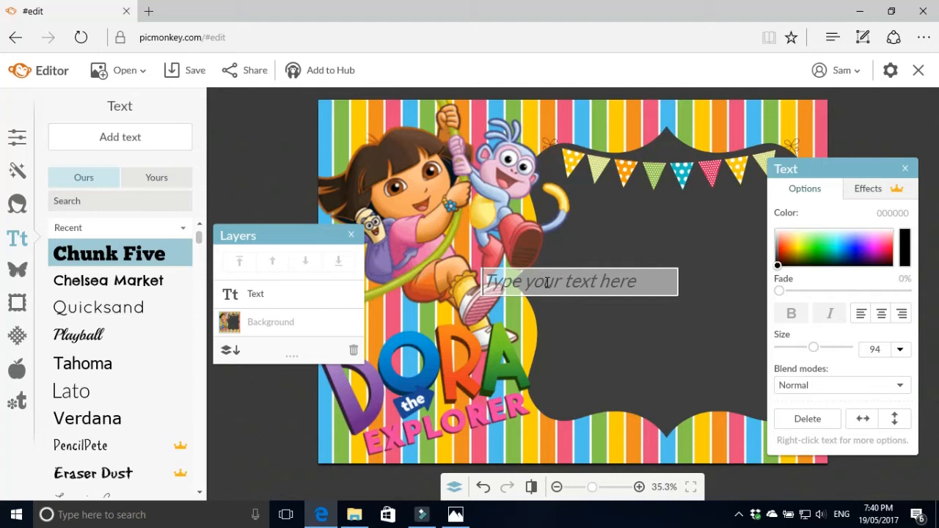
type("ELLIE")
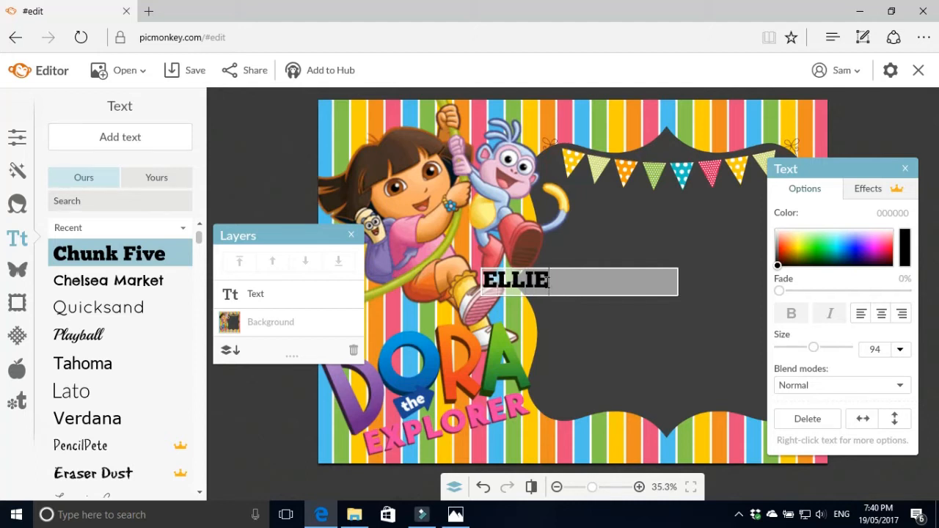
left_click(646, 326)
left_click_drag(678, 282, 560, 285)
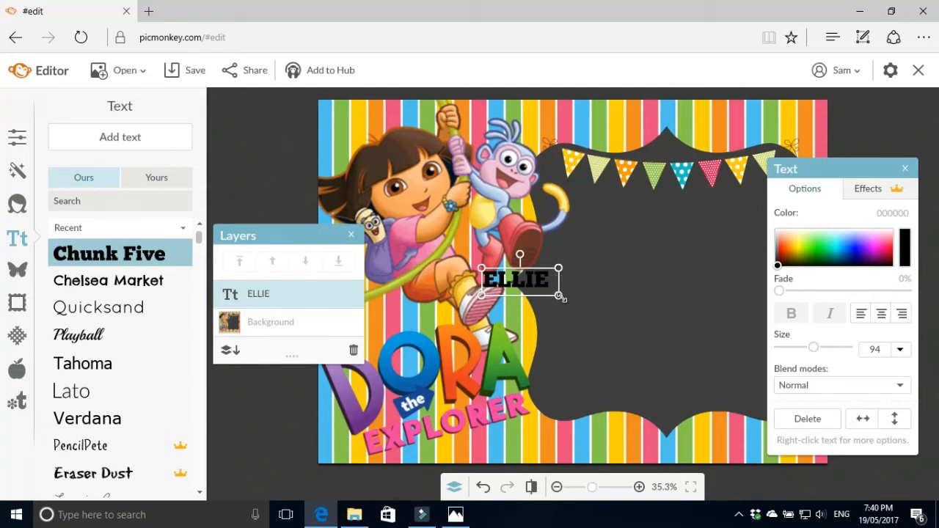
left_click_drag(559, 297, 629, 338)
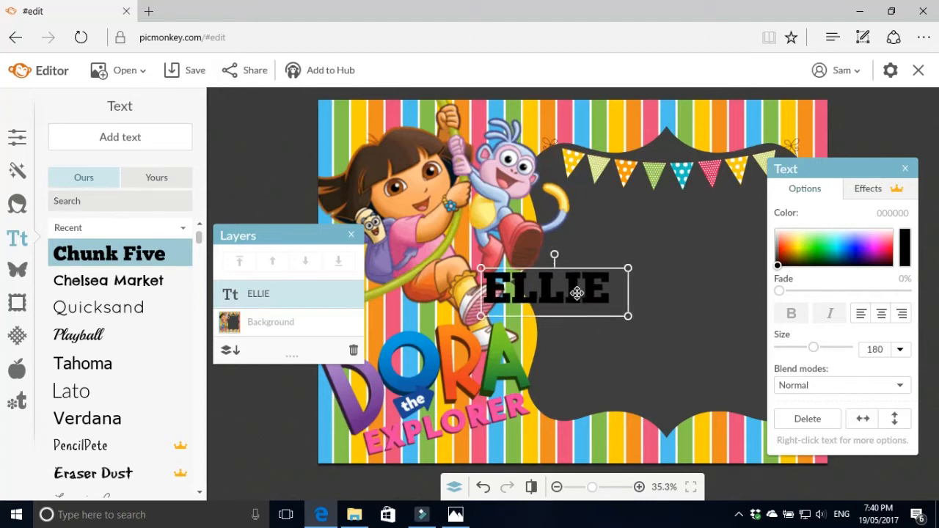
left_click_drag(577, 293, 691, 215)
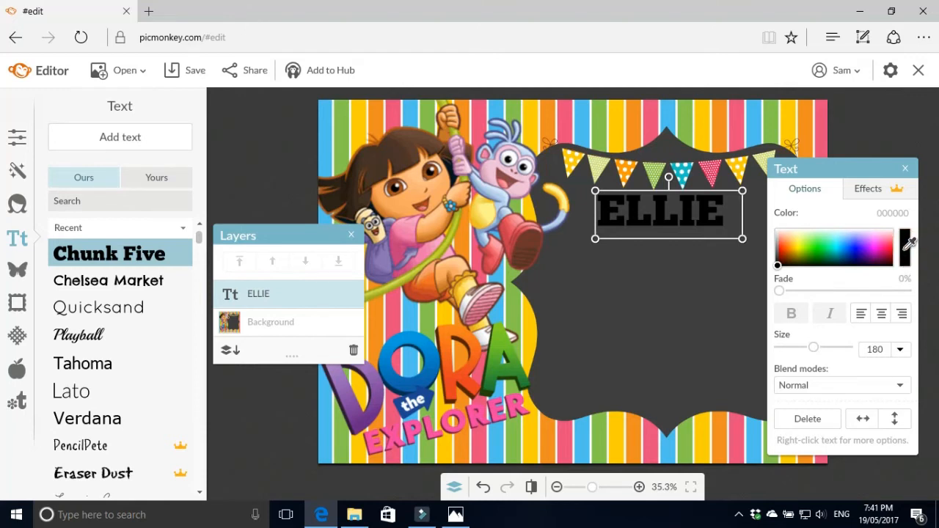
Recolour the name pink (e84b7b) and nudge it slightly left to centre it
left_click(915, 248)
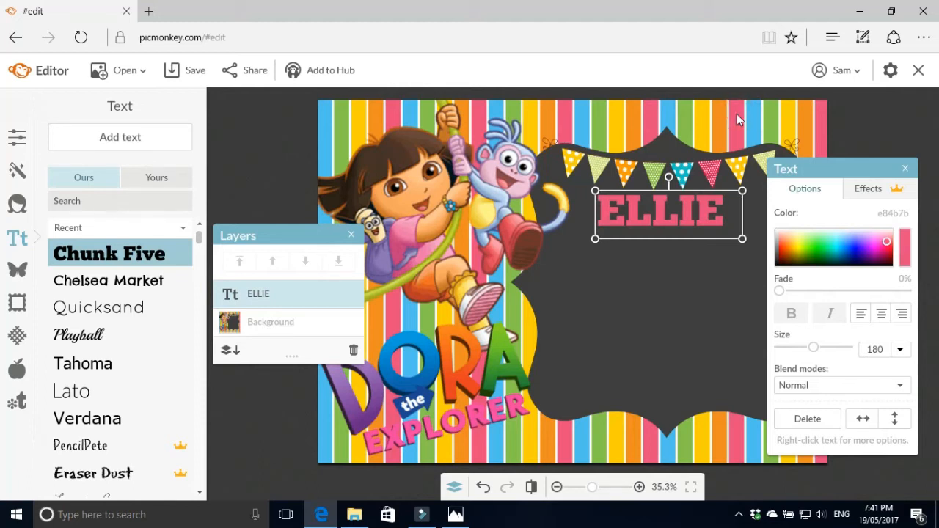
left_click(692, 279)
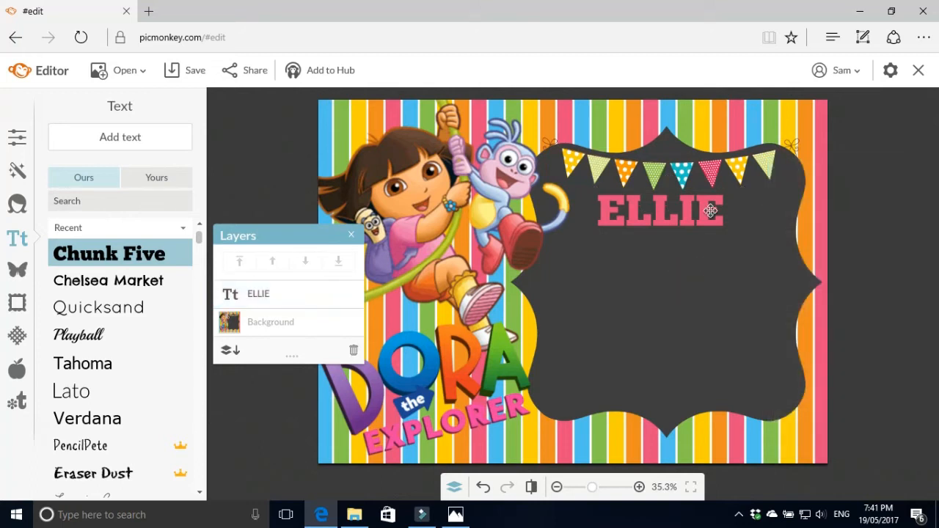
left_click(691, 212)
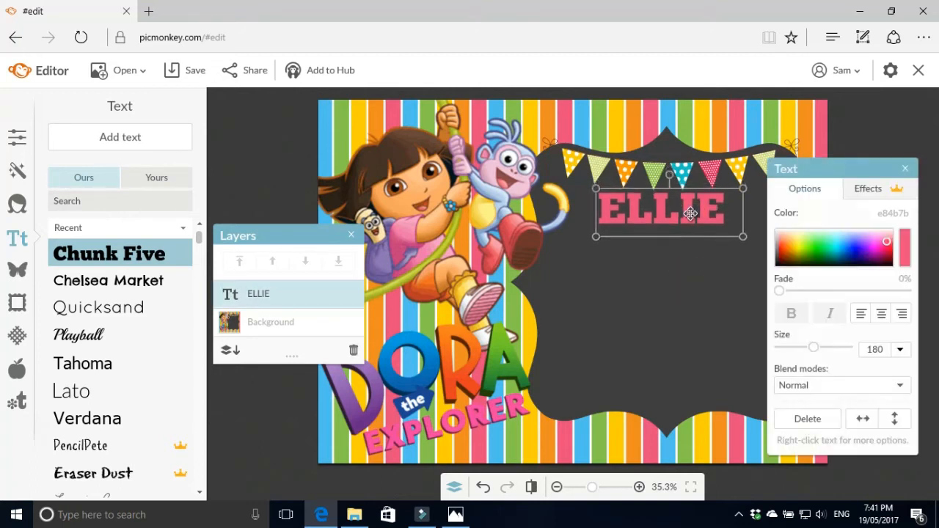
left_click_drag(691, 212, 687, 213)
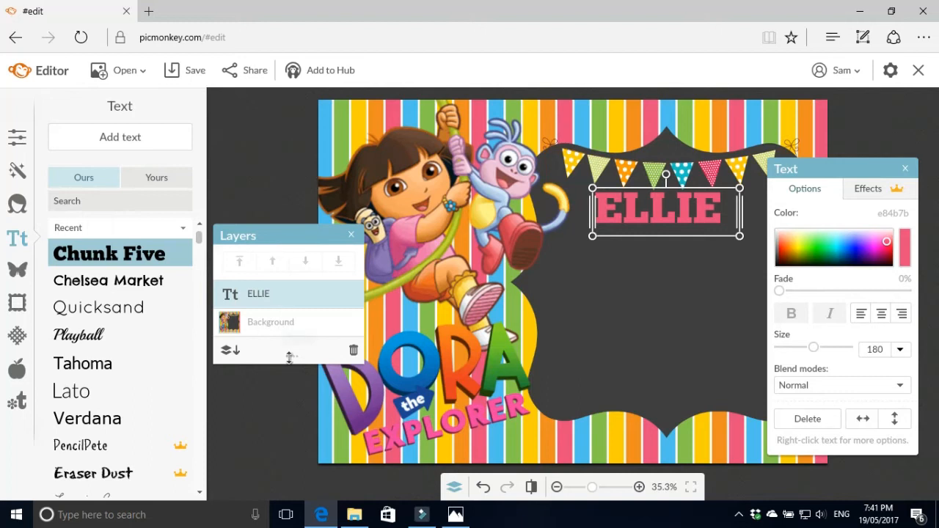
left_click(542, 308)
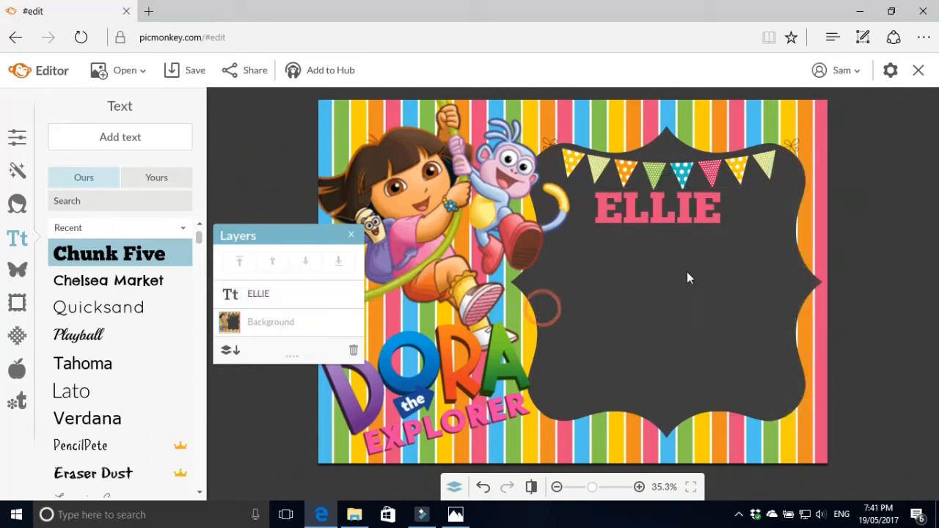
left_click(664, 203)
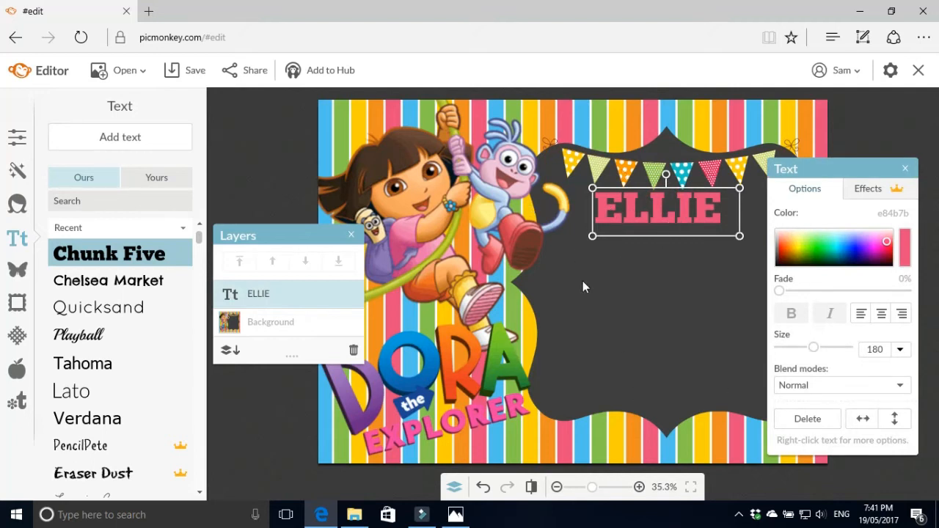
left_click(629, 309)
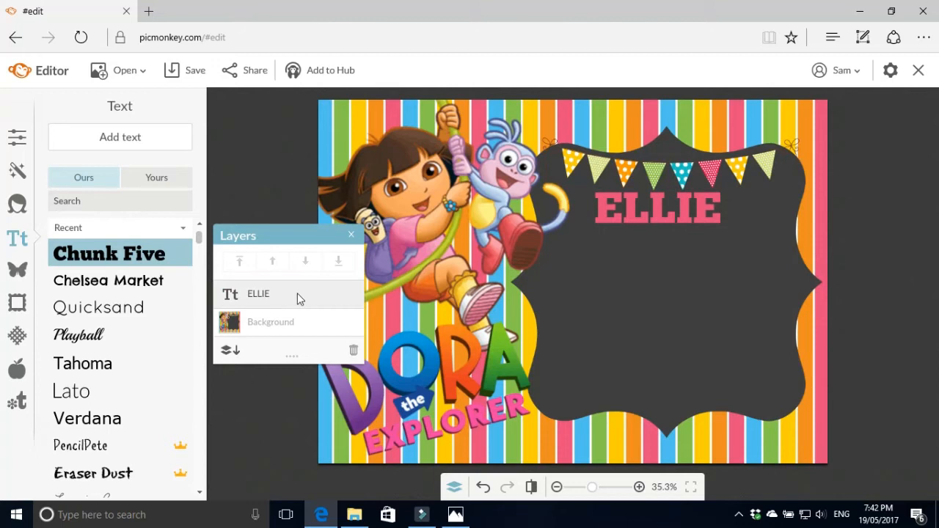
left_click(298, 295)
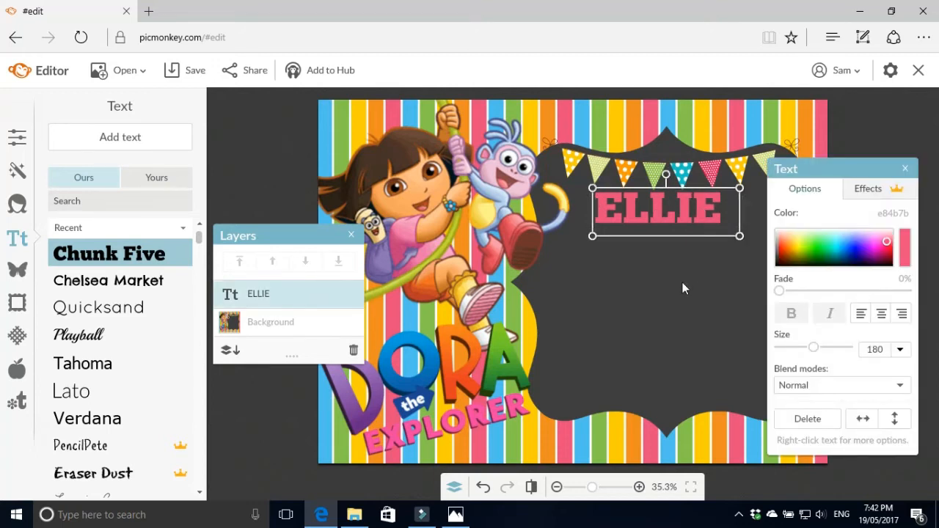
left_click(675, 256)
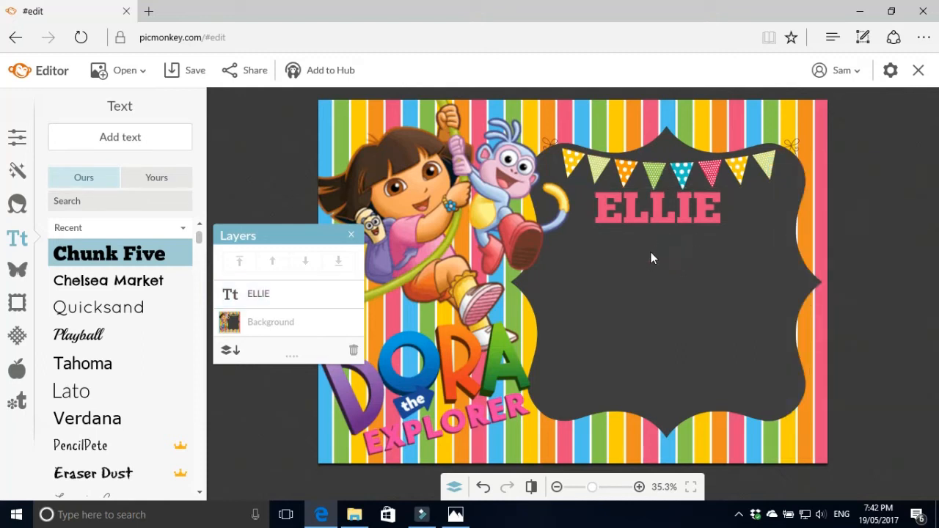
Add 'is turning' in Chelsea Market, coloured orange (ee8d20) from the stripes
left_click(93, 283)
left_click(130, 138)
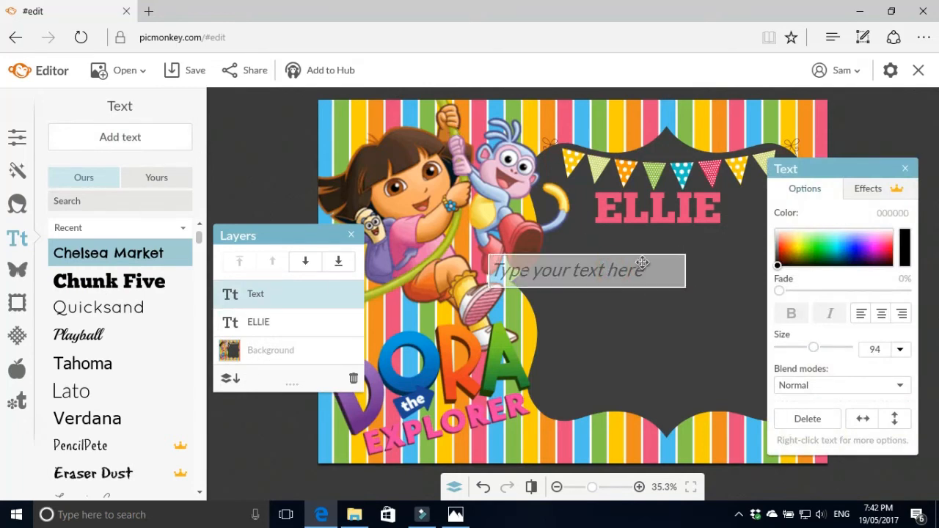
type("is turning")
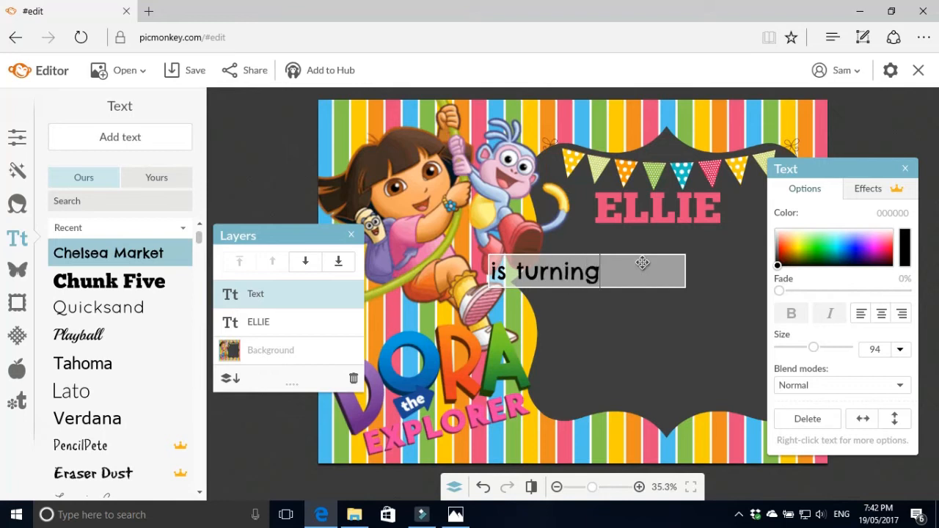
left_click(656, 339)
left_click_drag(690, 273, 656, 247)
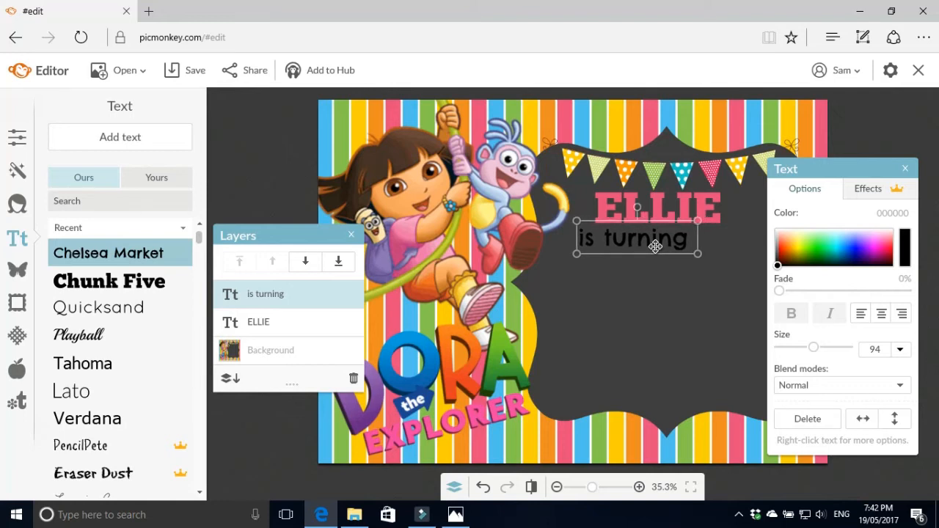
left_click_drag(655, 247, 655, 246)
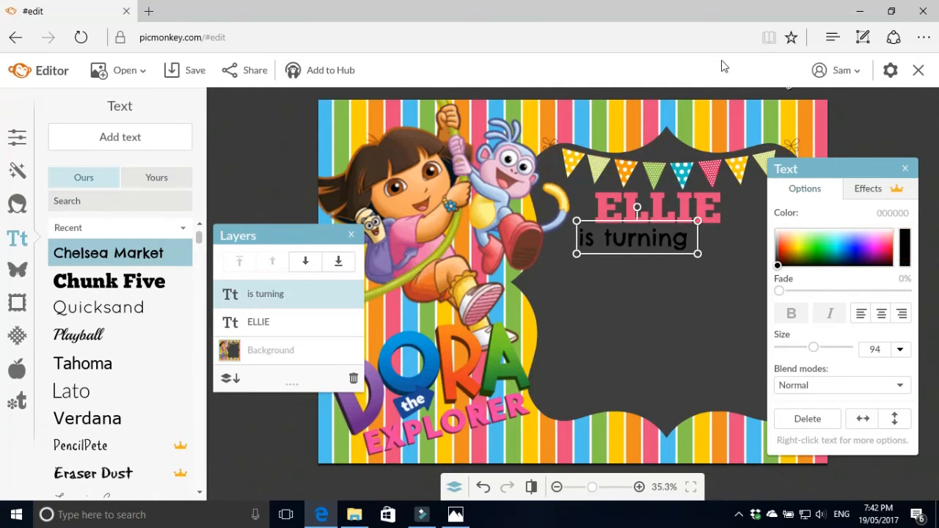
left_click(721, 122)
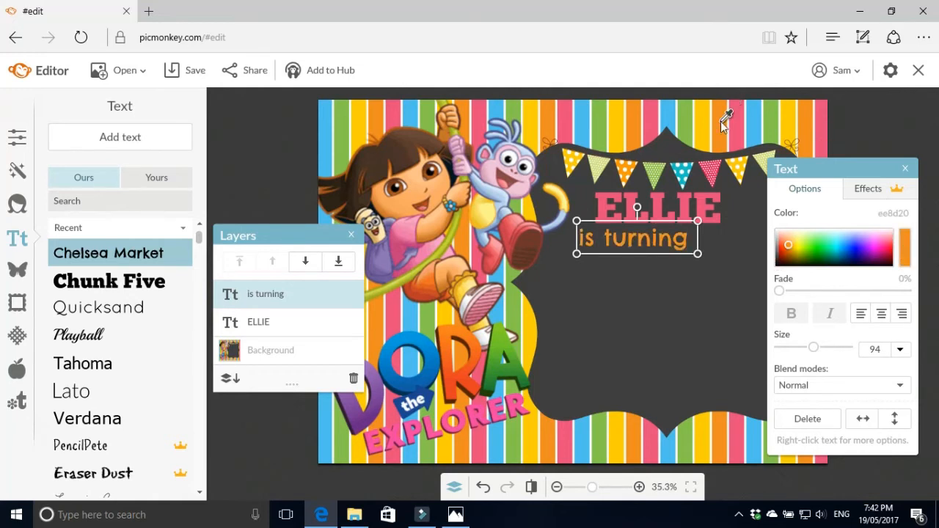
left_click(668, 342)
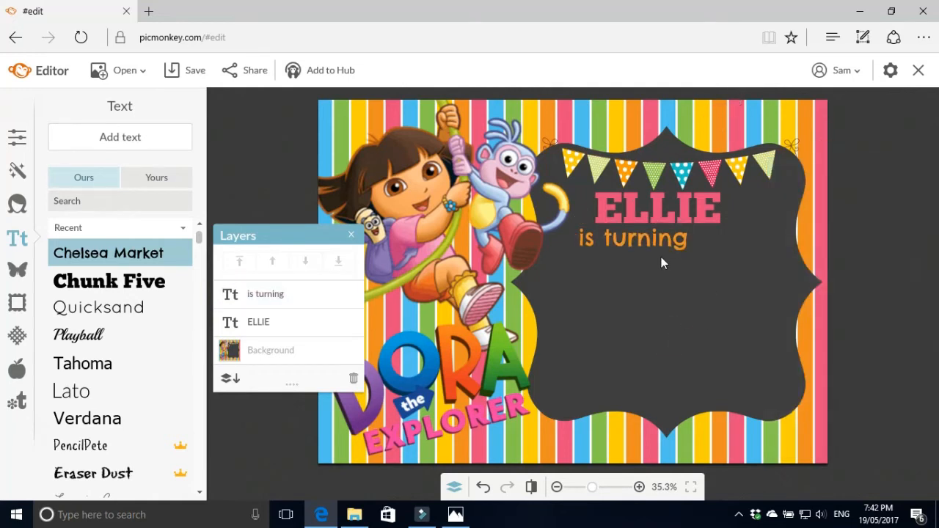
Fine-tune the positions of 'is turning' and the name so they line up
left_click_drag(663, 235, 676, 247)
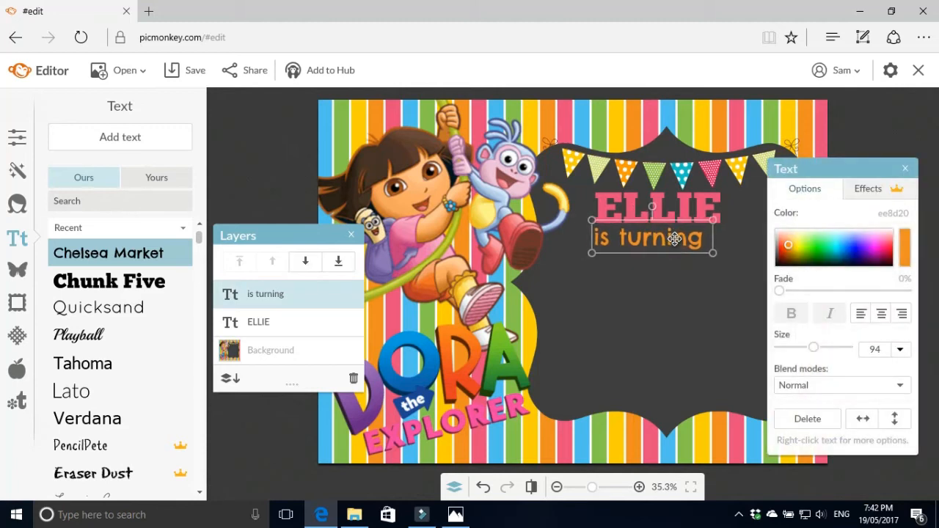
left_click(663, 211)
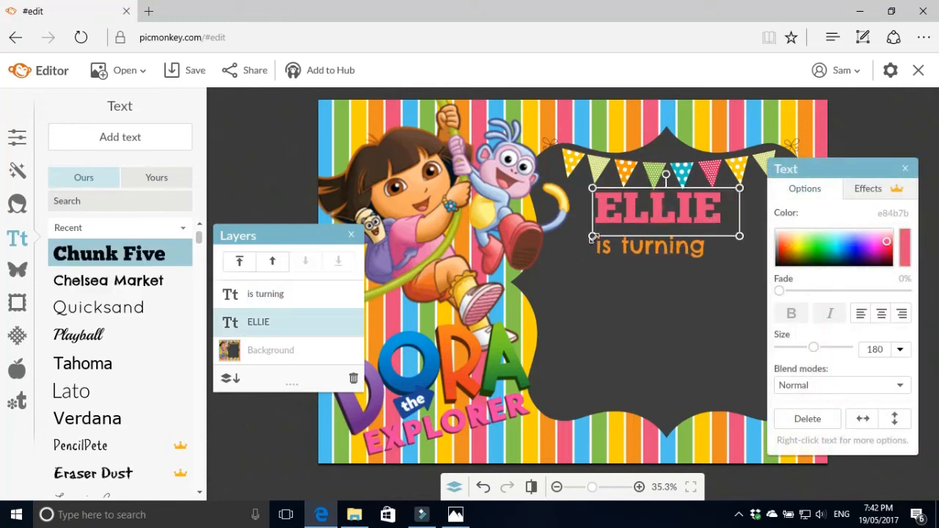
left_click_drag(664, 209, 676, 211)
left_click(671, 256)
left_click_drag(671, 256, 667, 251)
left_click(649, 302)
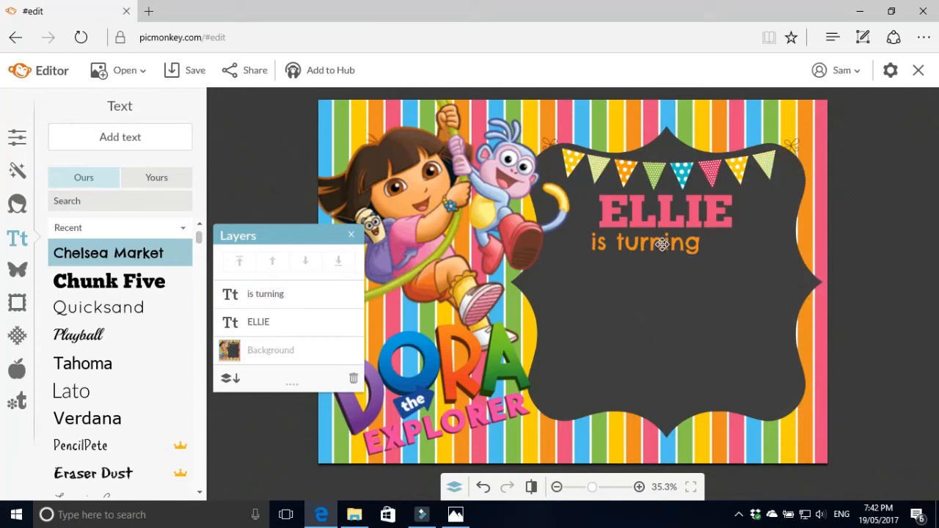
left_click(157, 281)
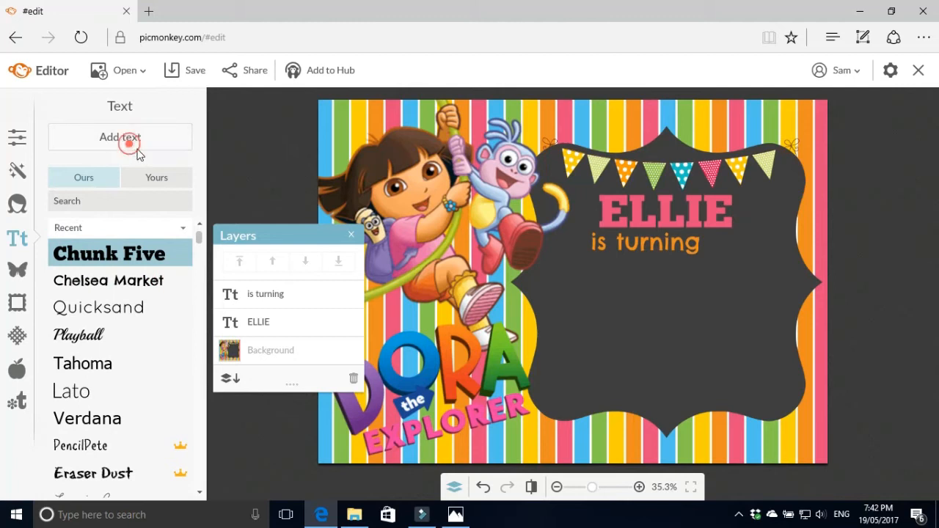
Add a Chunk Five '4' at size 247 to the right of the name
left_click(129, 139)
left_click(551, 260)
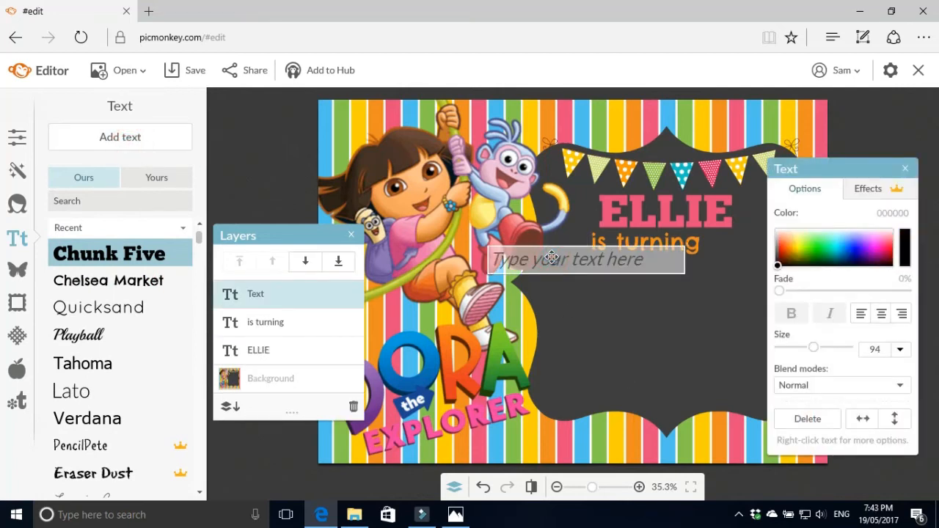
type("4")
left_click(650, 383)
left_click_drag(681, 268, 538, 288)
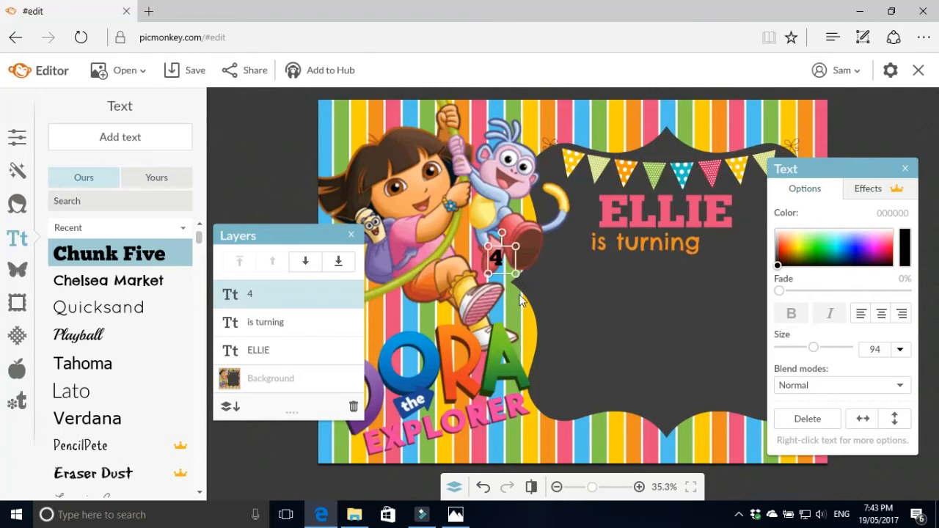
left_click_drag(515, 277, 573, 312)
left_click_drag(525, 285, 763, 238)
Shift 'is turning' right under the name and colour the 4 light blue (4fc1ec)
left_click(683, 248)
left_click_drag(682, 248, 695, 248)
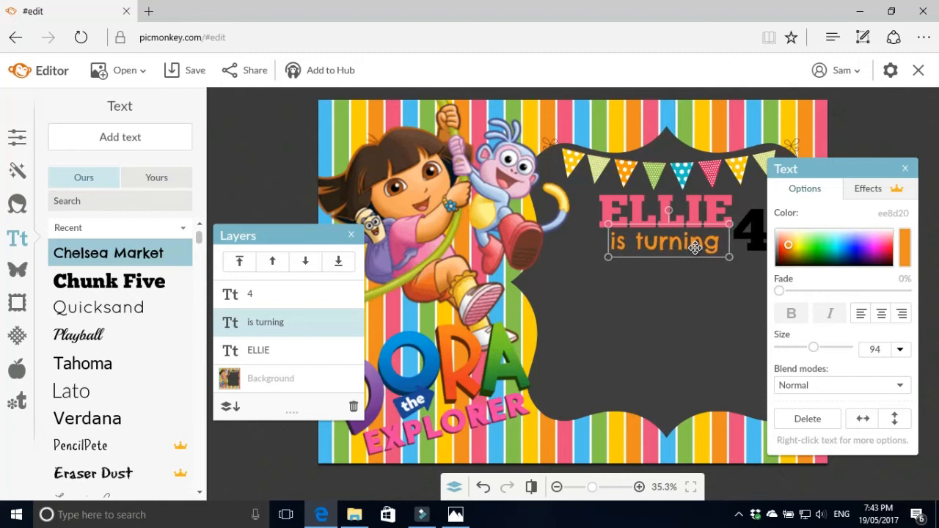
left_click(698, 212)
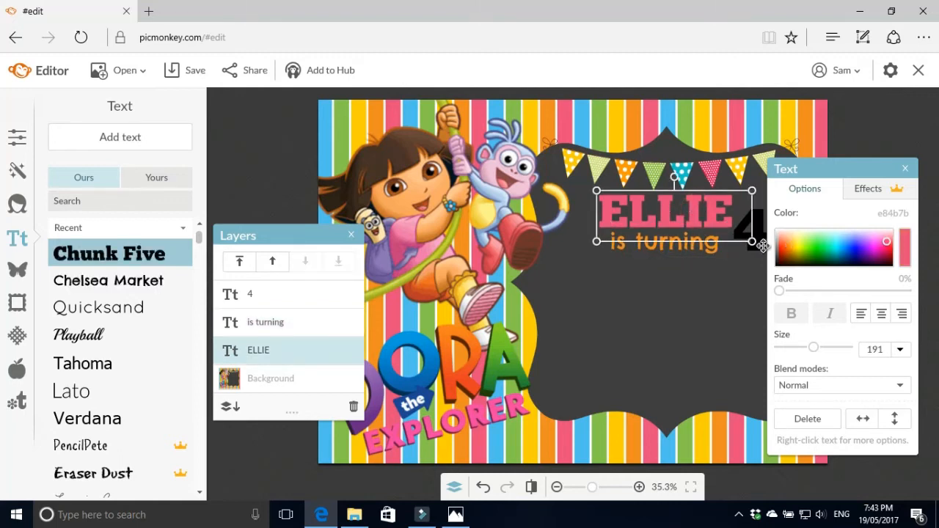
left_click(760, 244)
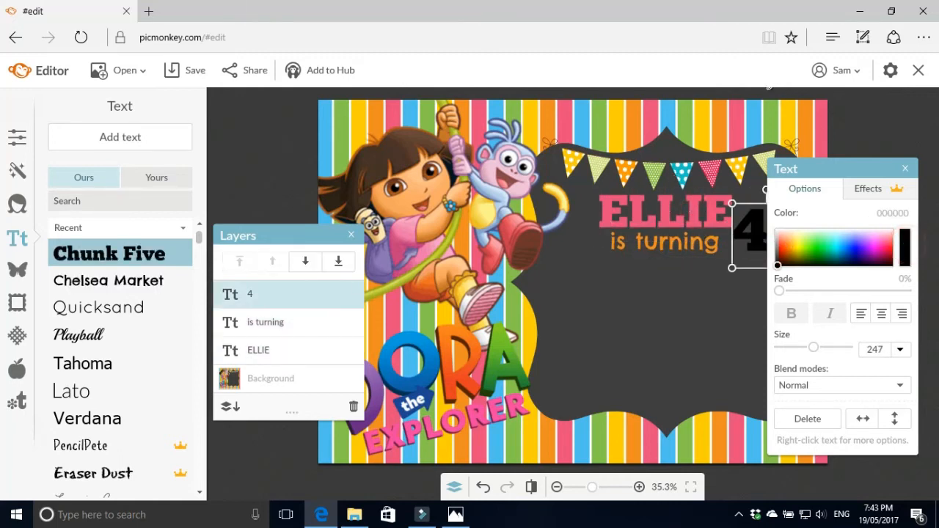
left_click(842, 242)
left_click(693, 294)
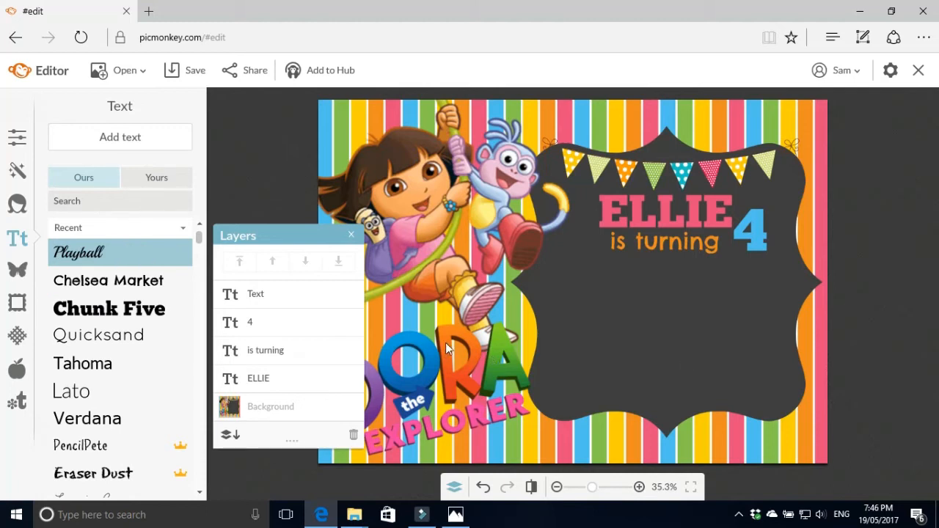
Add the line 'Please celebrate with us' in the Playball font
left_click(108, 280)
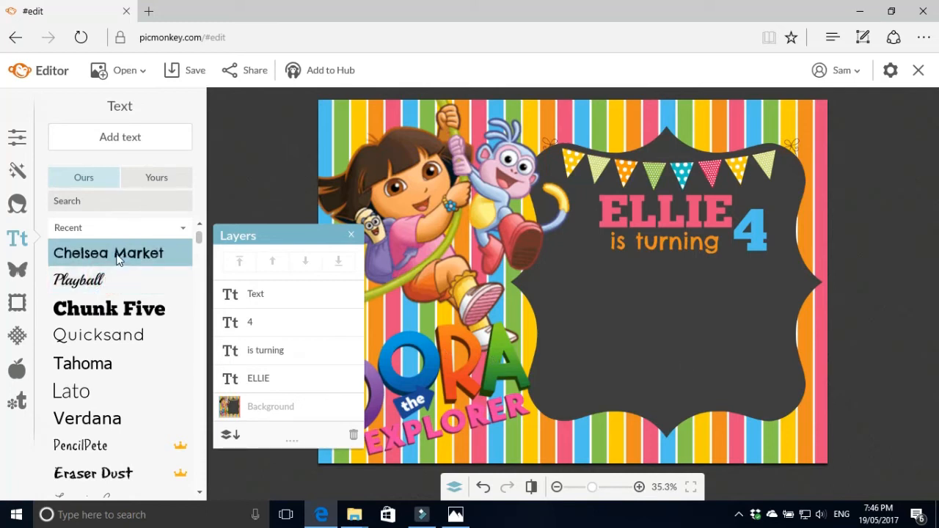
left_click(125, 141)
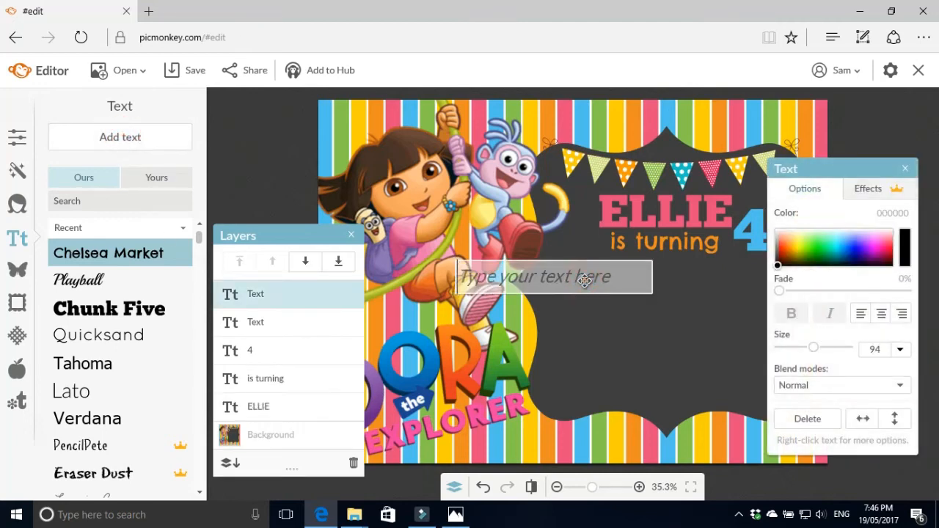
type("Please")
key("BackSpace")
key("BackSpace")
key("BackSpace")
key("BackSpace")
key("BackSpace")
key("BackSpace")
left_click(86, 284)
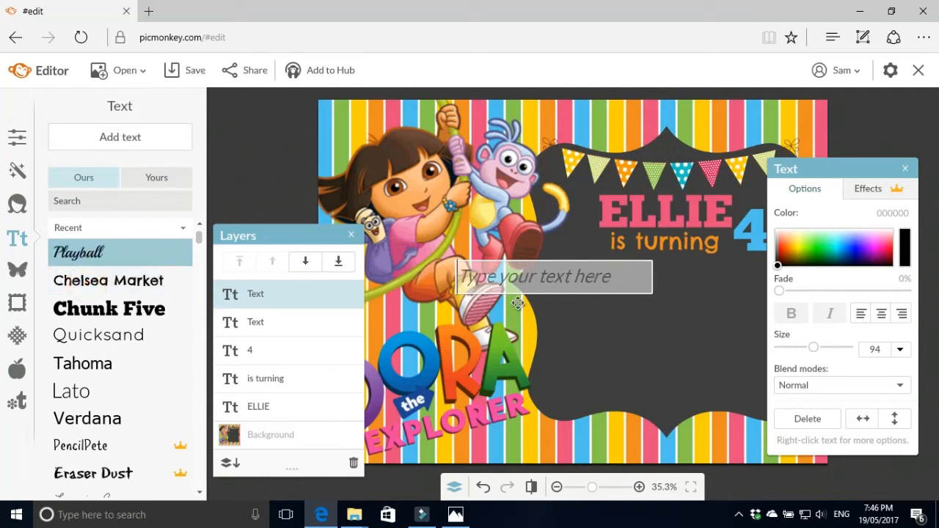
type("Please cel")
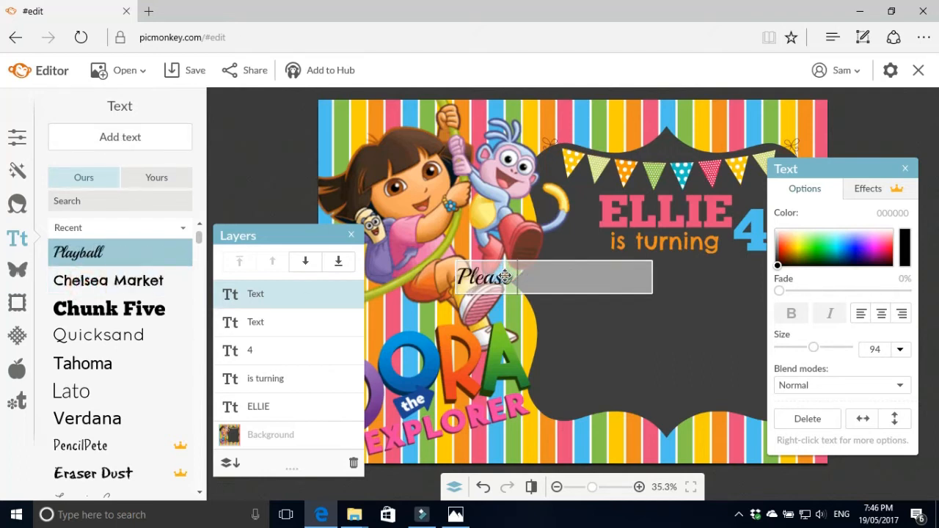
type("ebrate wi")
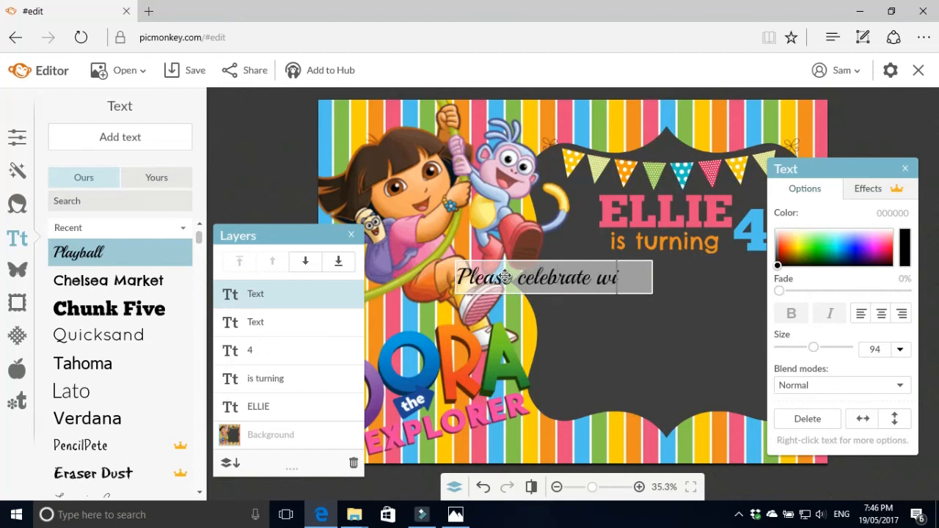
type("th us")
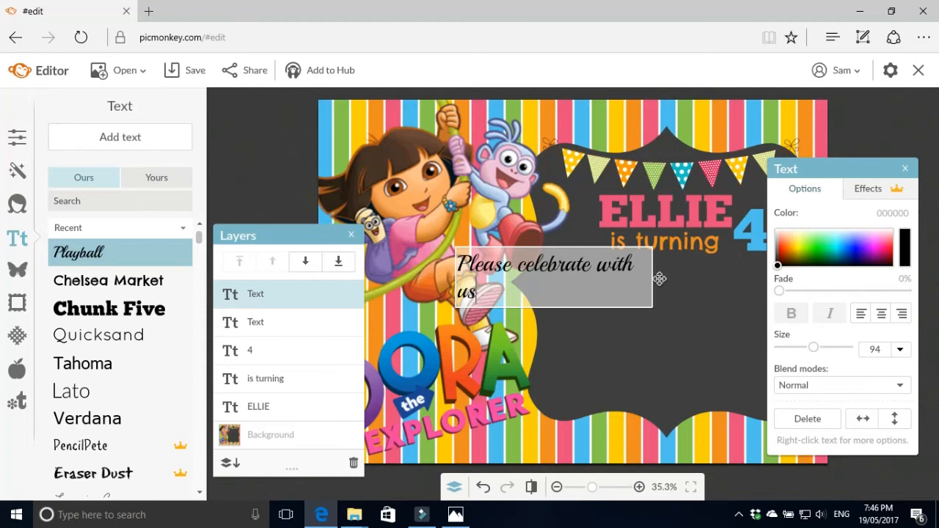
left_click(646, 339)
Widen and enlarge the line to size 105 under 'is turning' and colour it yellow (fbcf09)
left_click_drag(647, 278, 718, 279)
left_click_drag(578, 275, 675, 273)
left_click_drag(543, 281, 514, 288)
left_click_drag(626, 273, 657, 270)
double_click(665, 269)
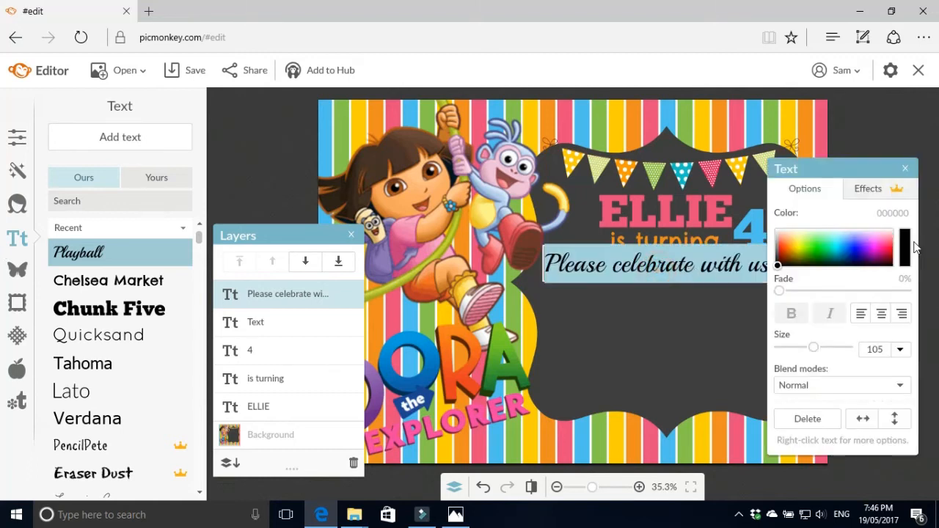
left_click(907, 250)
left_click(795, 247)
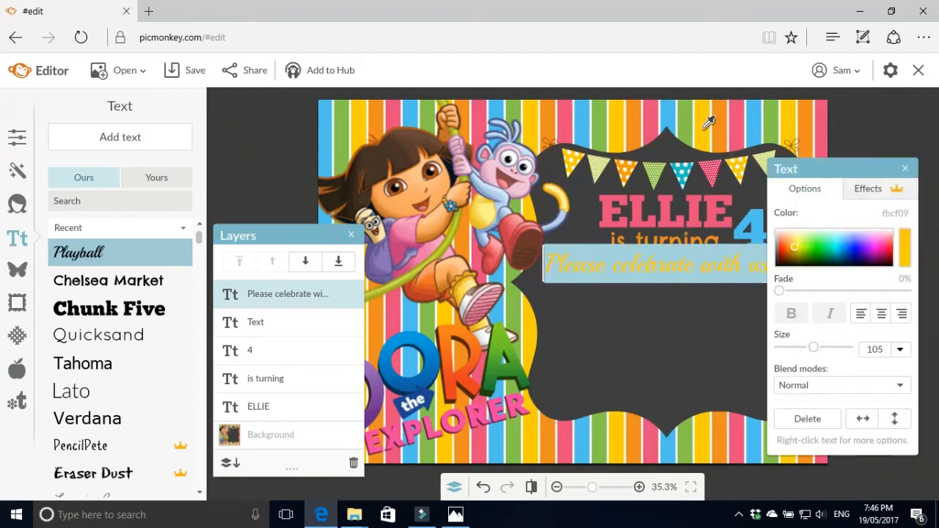
left_click(673, 338)
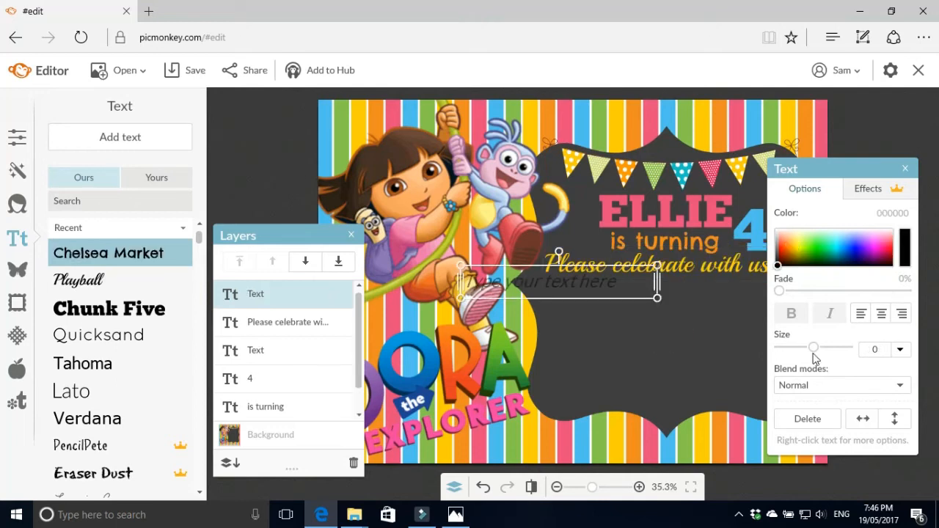
Type the date 'Saturday, 5th June 2017' in the new text box and widen it
double_click(561, 279)
type("S")
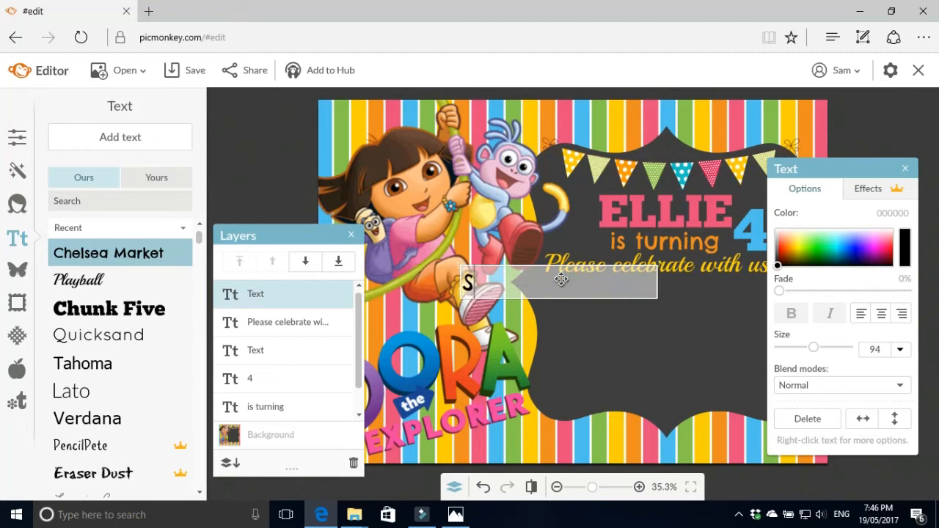
type("aturday")
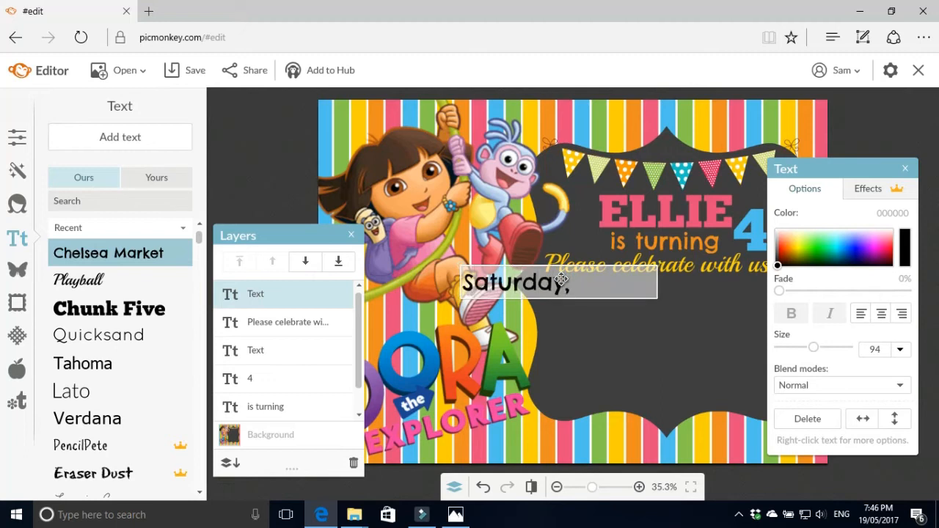
type(", 5th H")
key("BackSpace")
type("June")
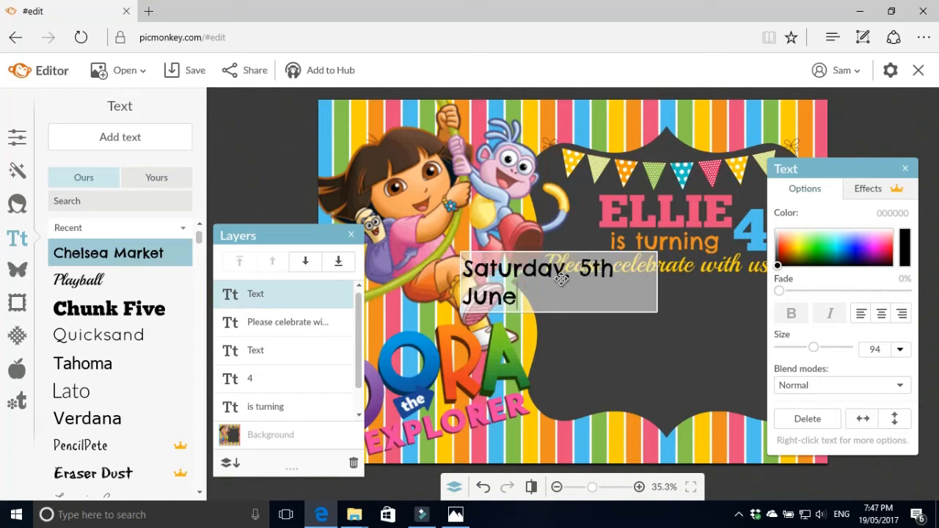
type(" 2017")
left_click(664, 345)
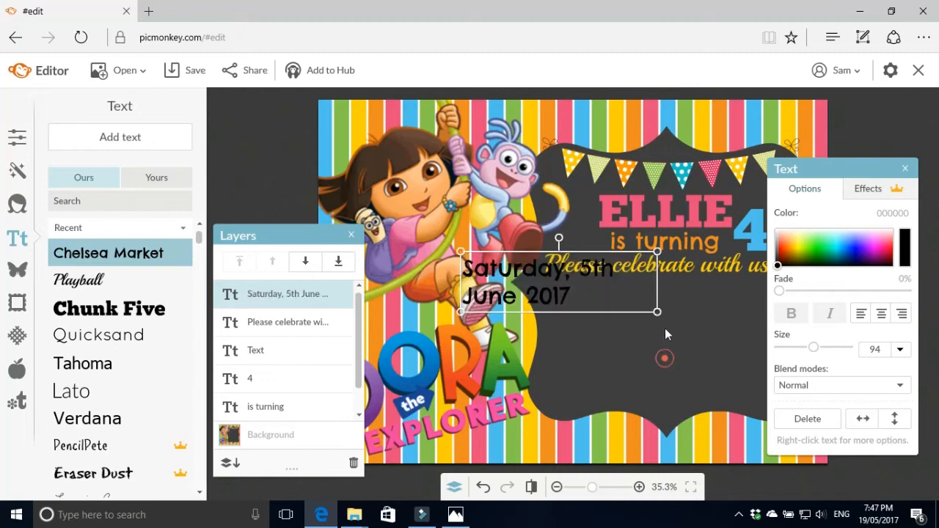
left_click_drag(657, 287, 762, 287)
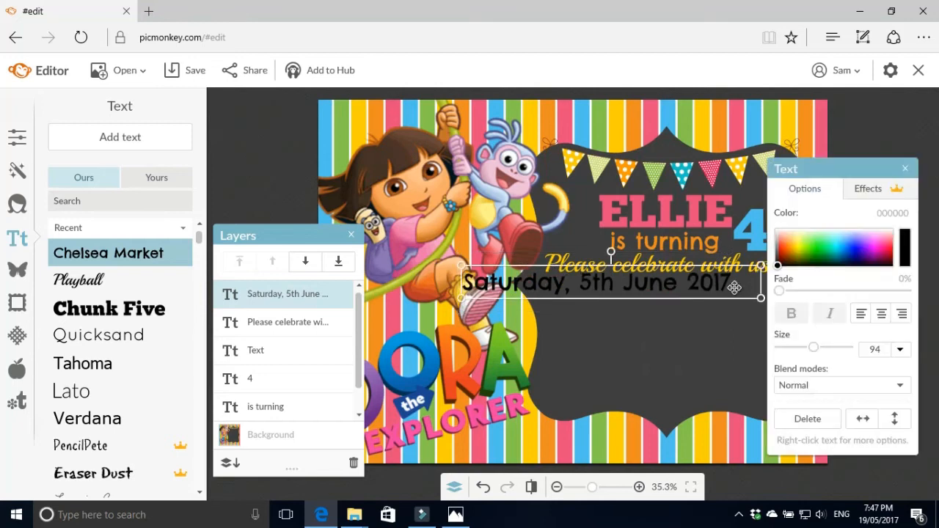
double_click(737, 287)
left_click(741, 287)
Add lines for the time '10:00 - 14:00' and the venue's street address and suburb
key("Return")
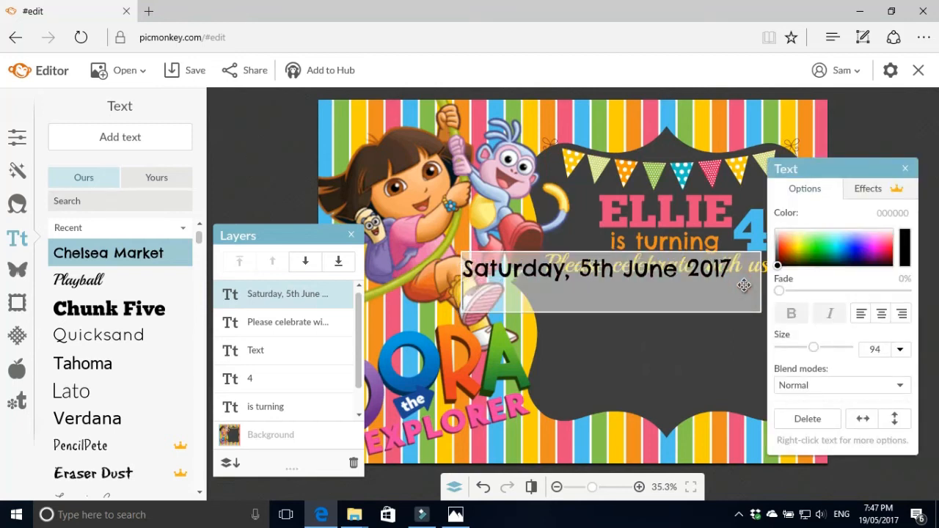
type("10:00 - 14:00")
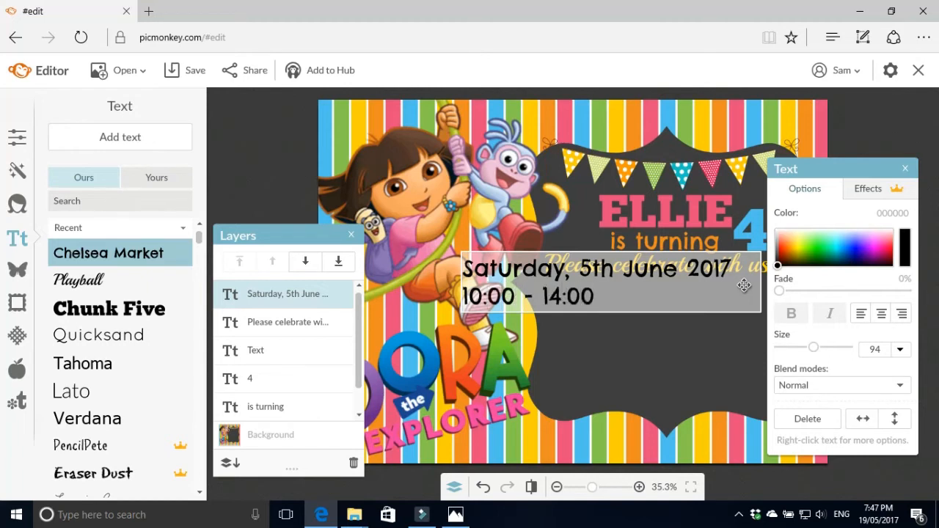
key("Return")
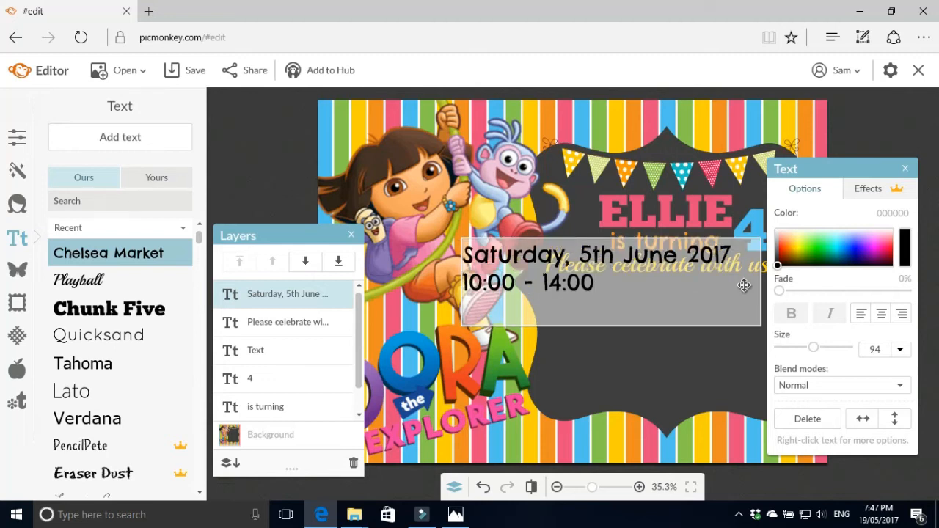
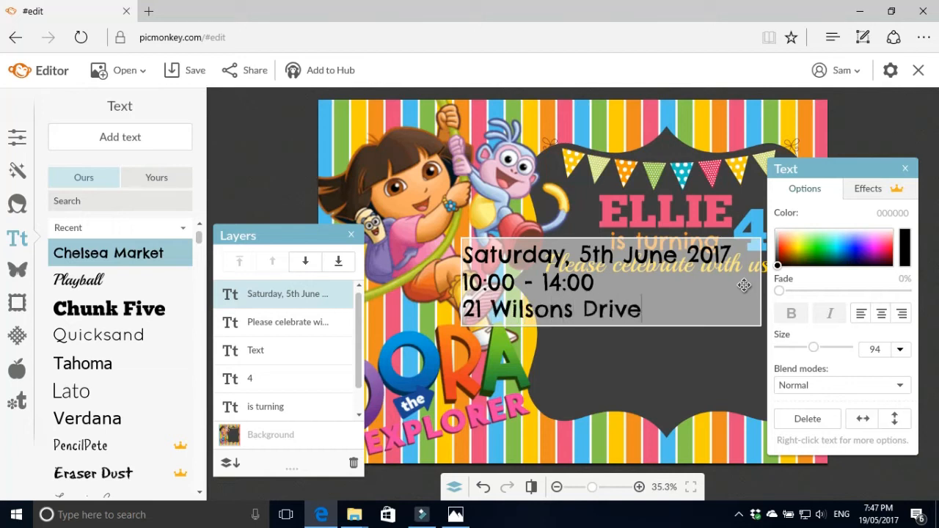
key("Return")
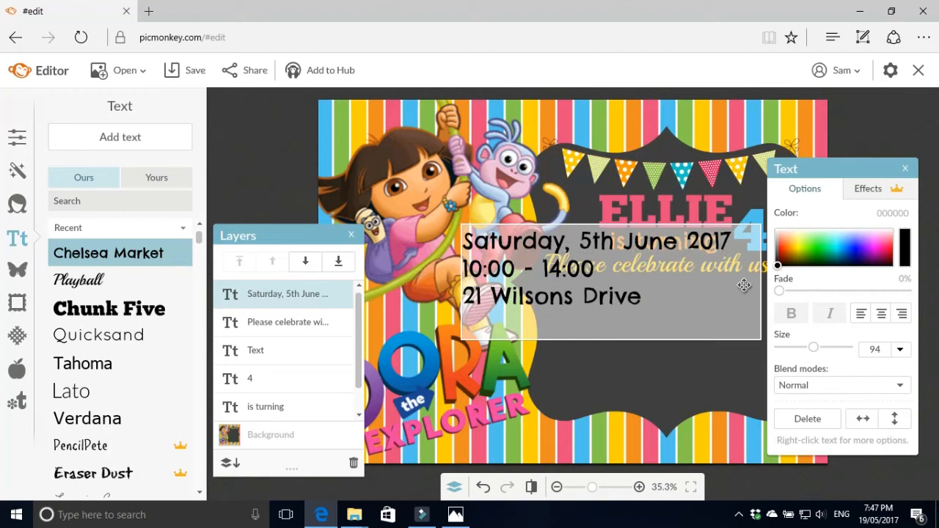
type("Kloof")
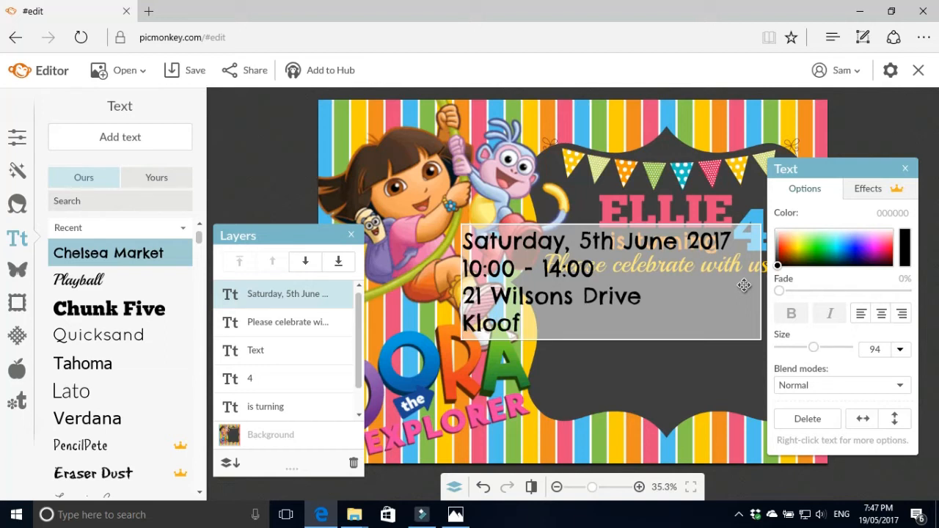
type(", V")
key("BackSpace")
key("BackSpace")
left_click(590, 388)
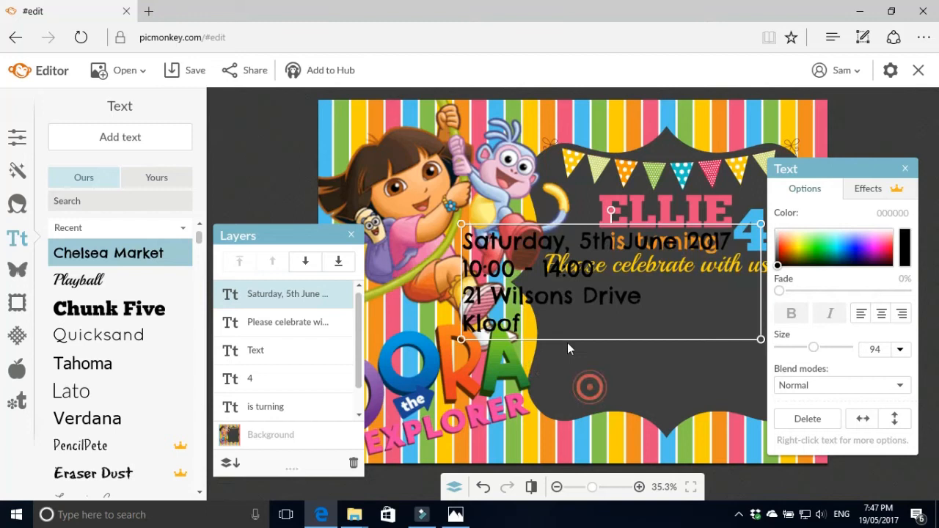
Centre-align the party details and move them below the yellow line
double_click(571, 301)
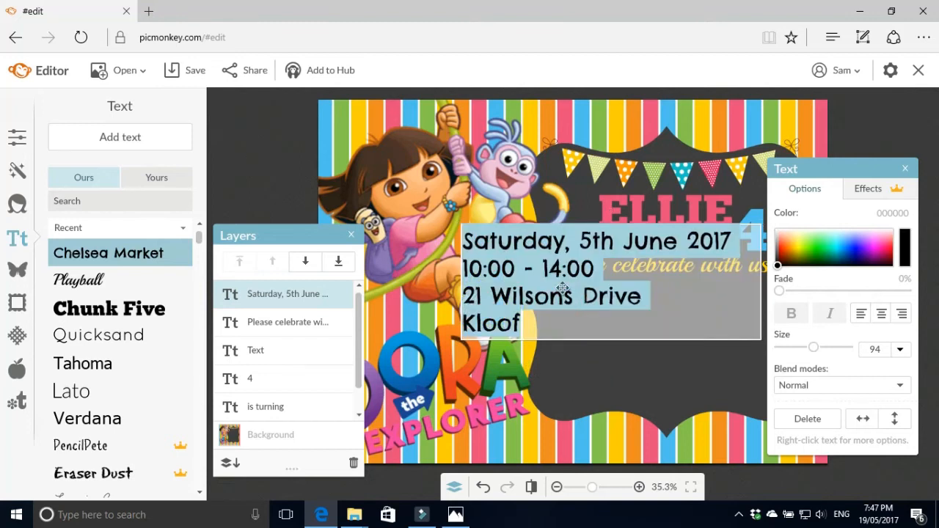
left_click(882, 314)
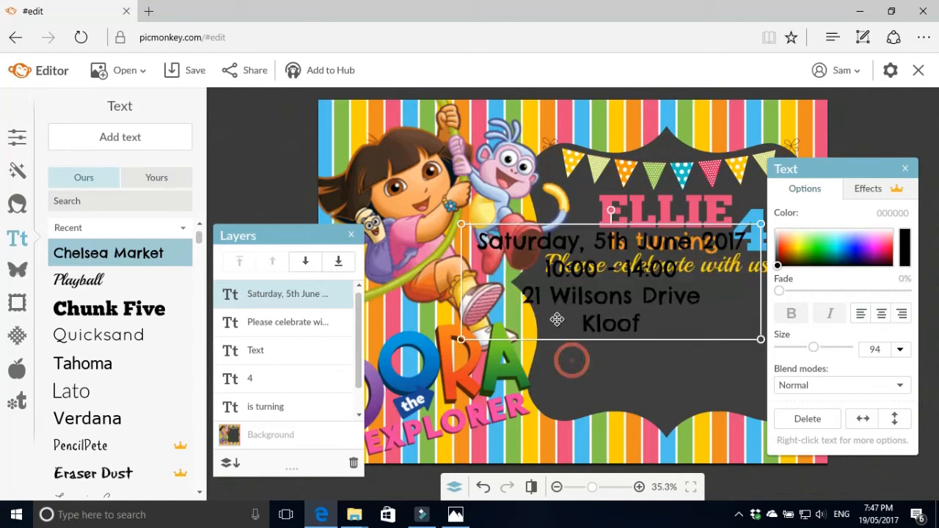
left_click_drag(588, 304, 643, 351)
double_click(657, 342)
Make the date, time and address lines a light purple sampled from Dora, then nudge them slightly right
left_click_drag(908, 251, 379, 245)
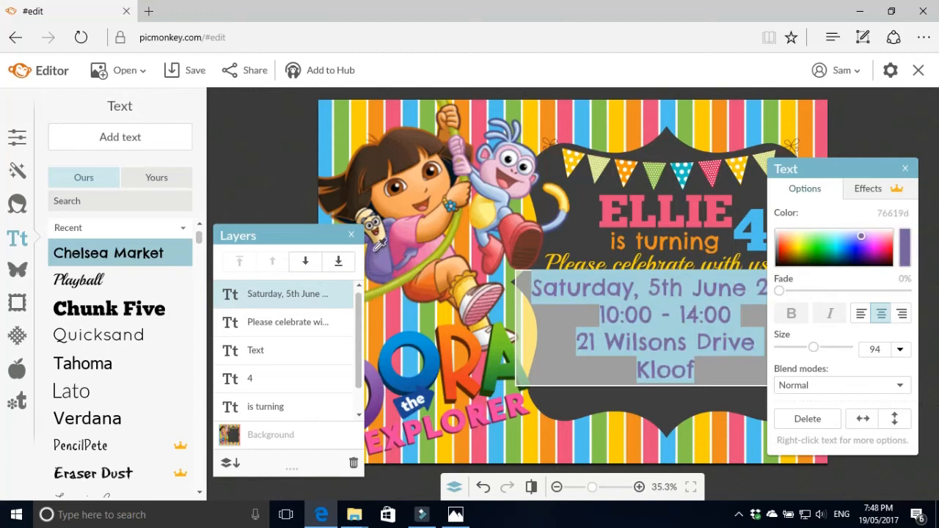
left_click(709, 129)
left_click_drag(906, 257, 377, 417)
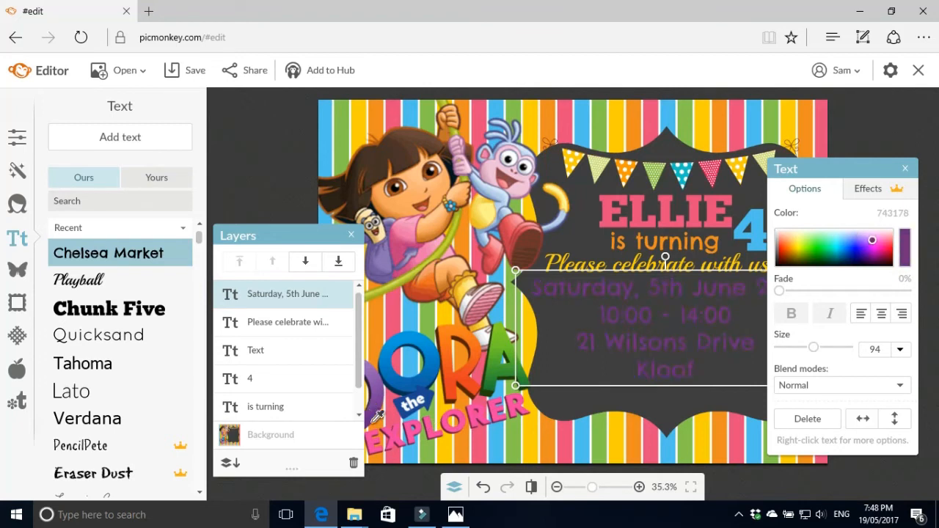
left_click(614, 432)
left_click(715, 316)
left_click_drag(910, 258, 387, 253)
left_click(588, 420)
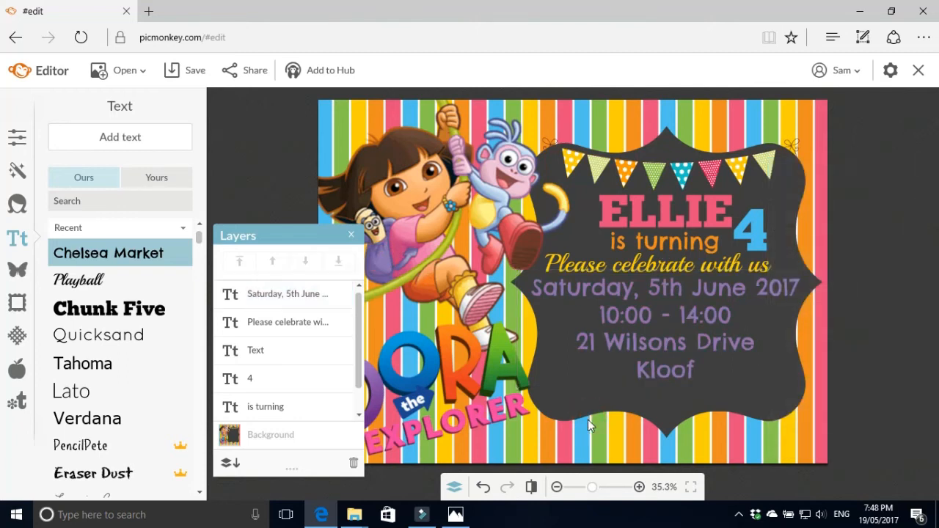
left_click_drag(689, 339, 685, 330)
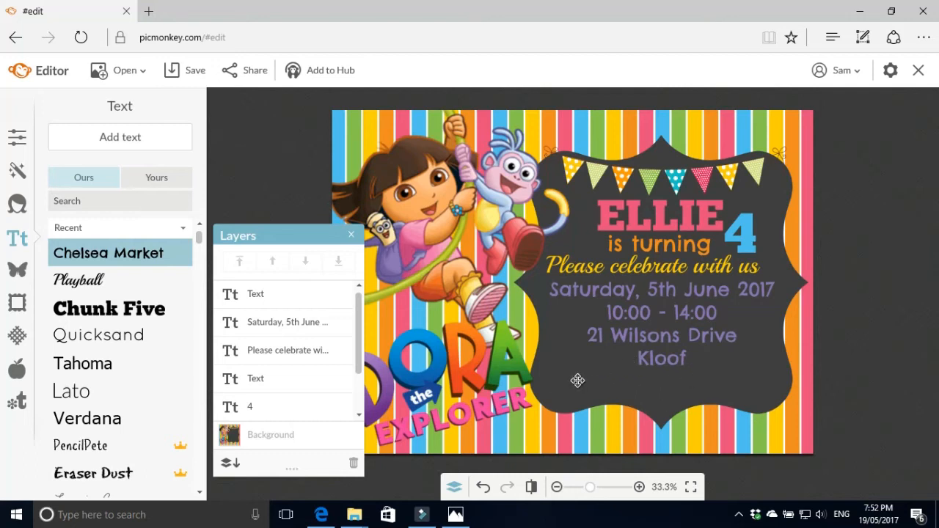
Add a new text box reading 'RSVP by 26th May'
left_click(112, 255)
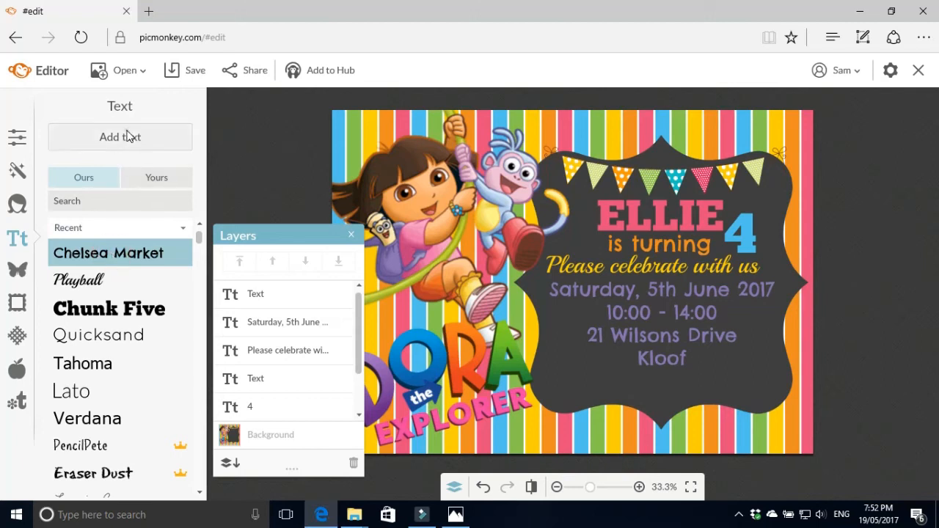
left_click(129, 136)
left_click(556, 293)
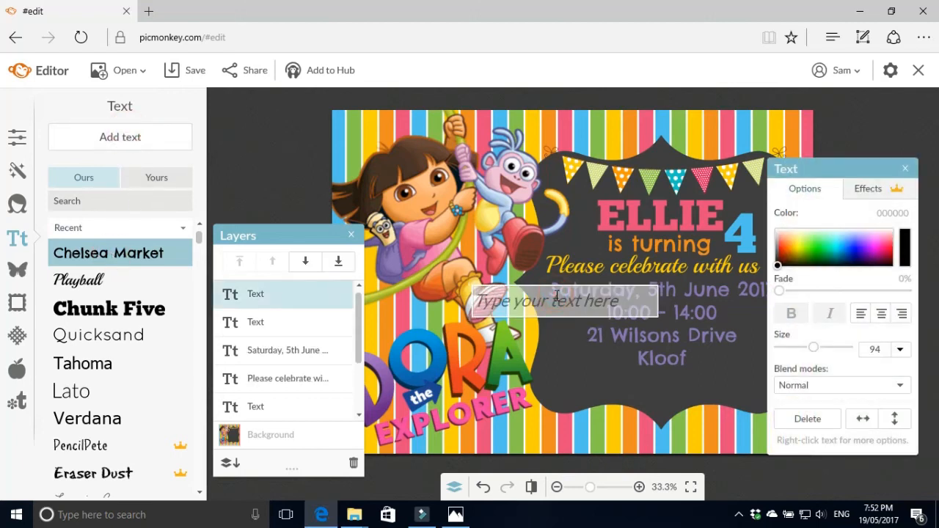
type("RSVP")
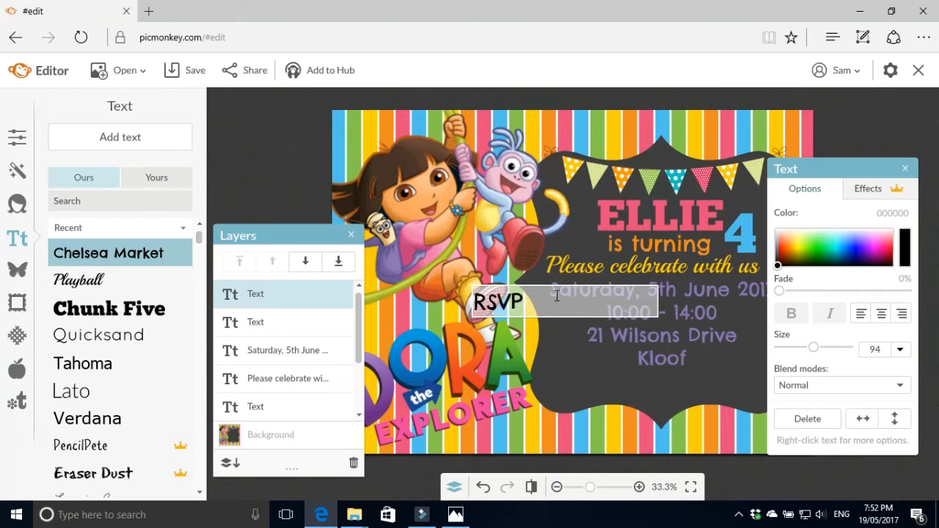
type(" by 26")
type("th May")
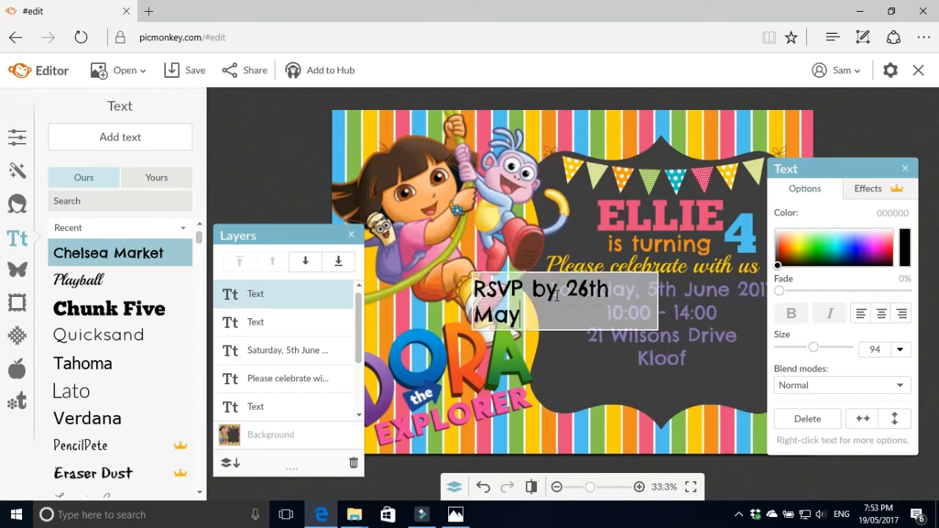
left_click(572, 399)
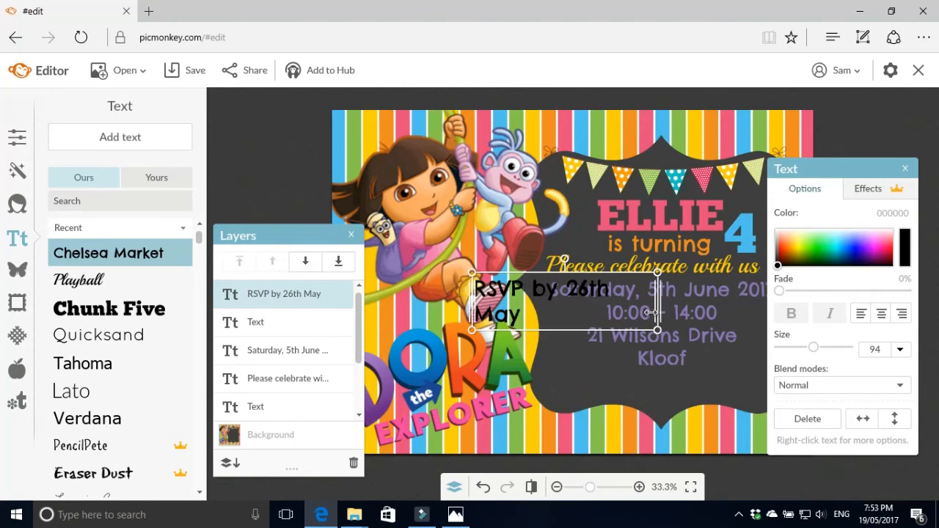
Widen the RSVP text to one line, add the contact's name and phone number, and centre it
left_click_drag(657, 314, 734, 309)
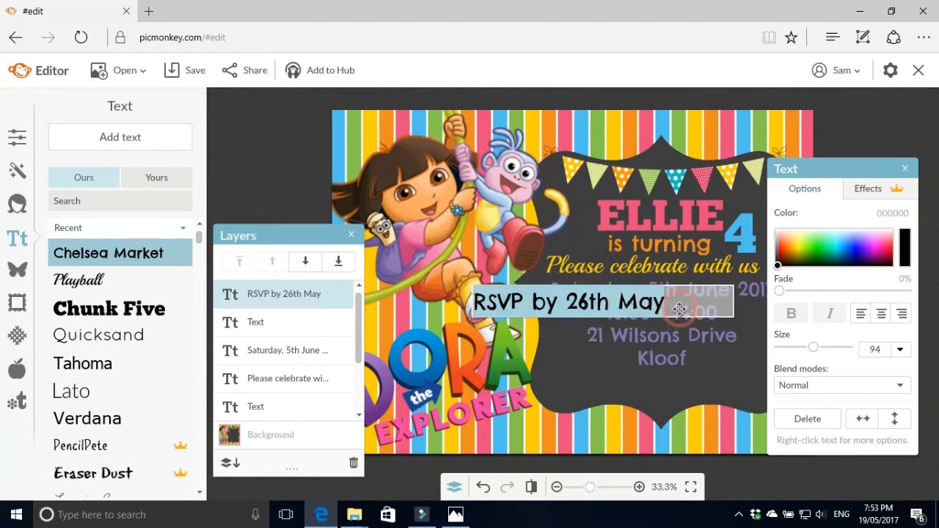
type("Sa")
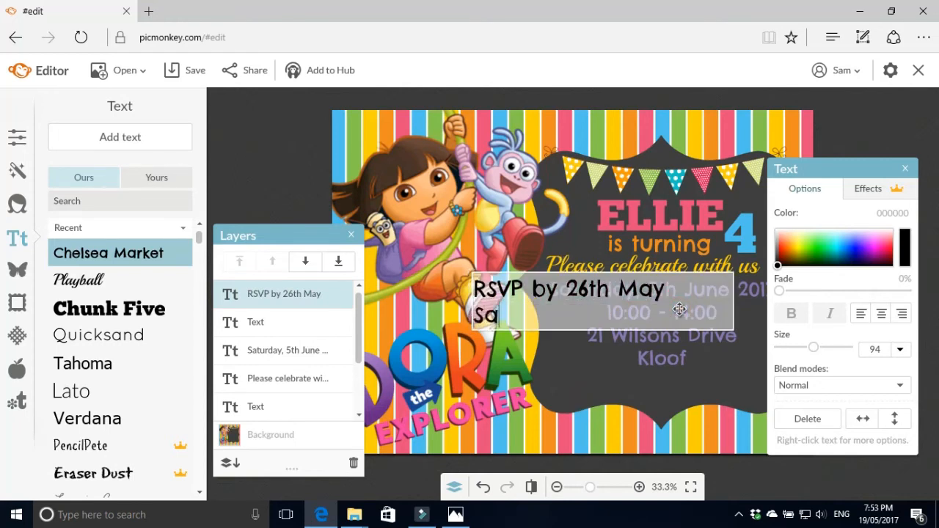
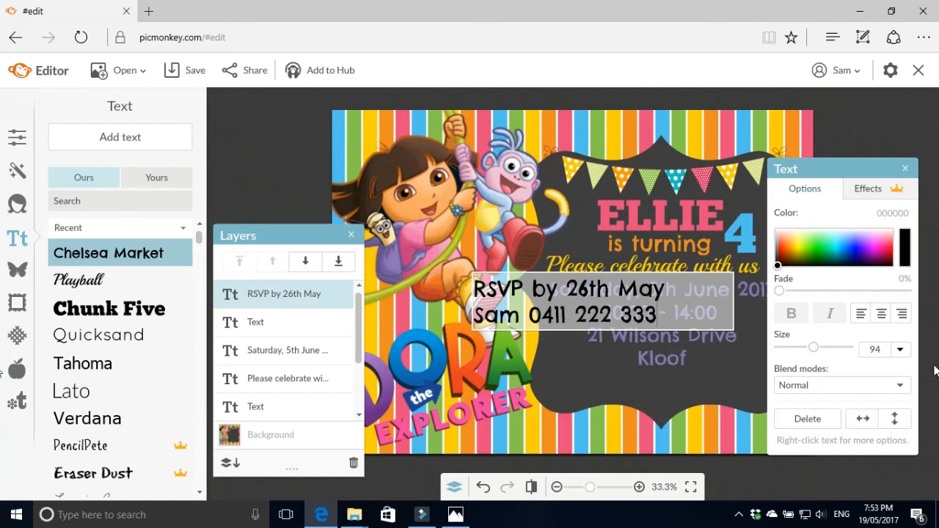
left_click(882, 313)
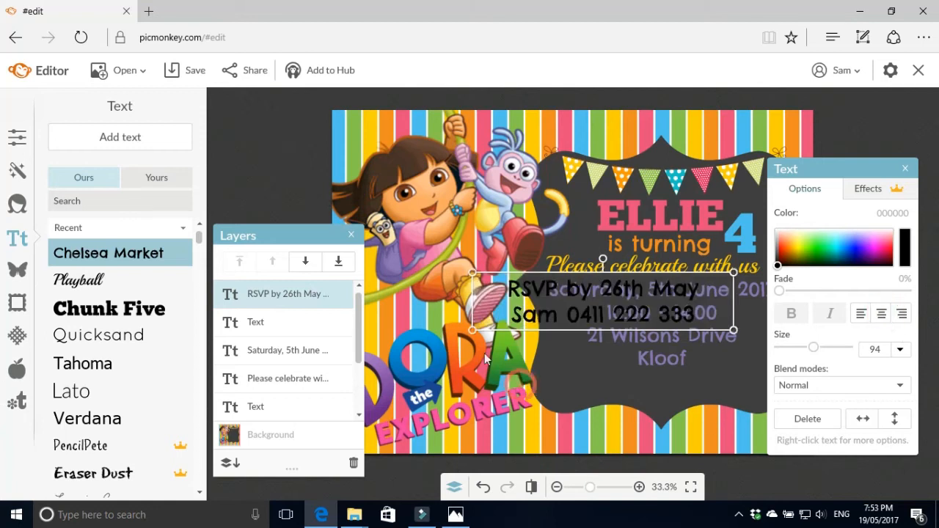
Shrink the RSVP block, move it below the Kloof address, and colour it stripe orange (ee8d20)
left_click_drag(474, 330, 502, 311)
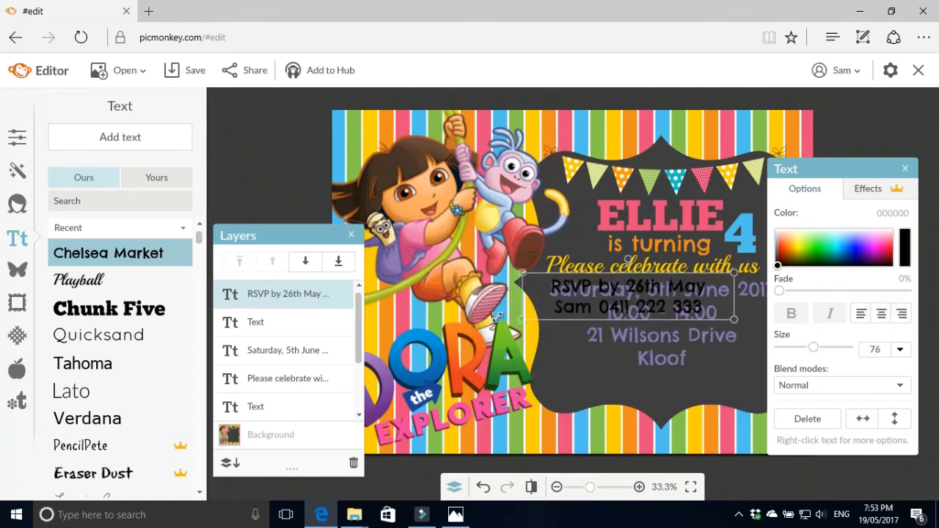
left_click_drag(626, 297, 647, 386)
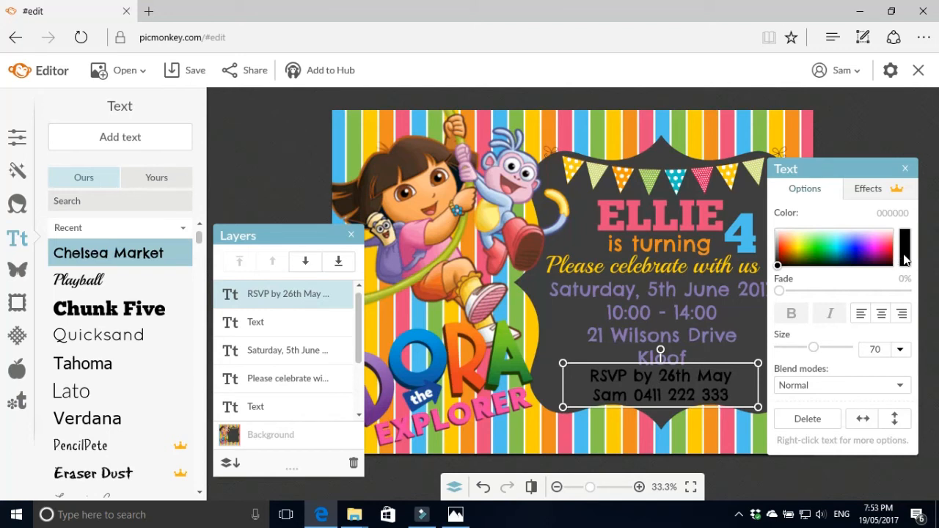
left_click(904, 256)
left_click(625, 134)
left_click(609, 284)
left_click(614, 425)
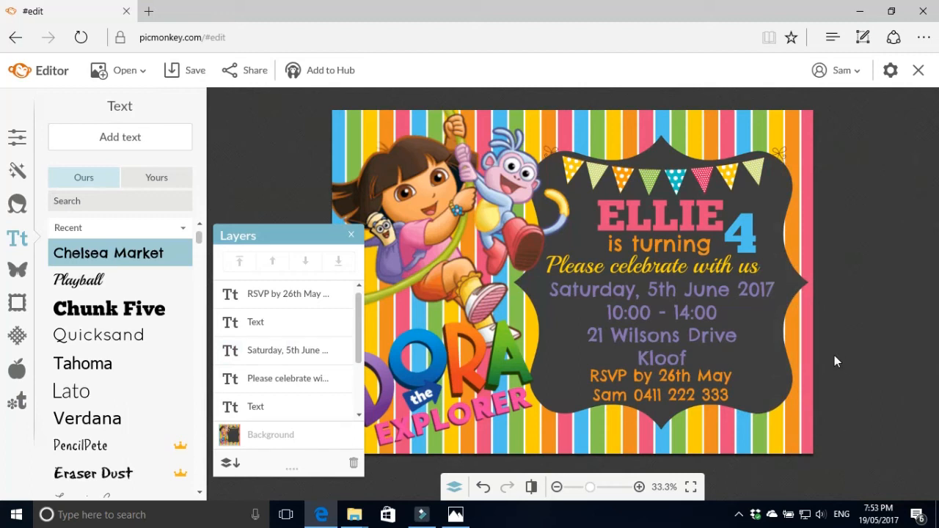
Make the RSVP block slightly smaller and nudge it right to centre it under the address
left_click(661, 394)
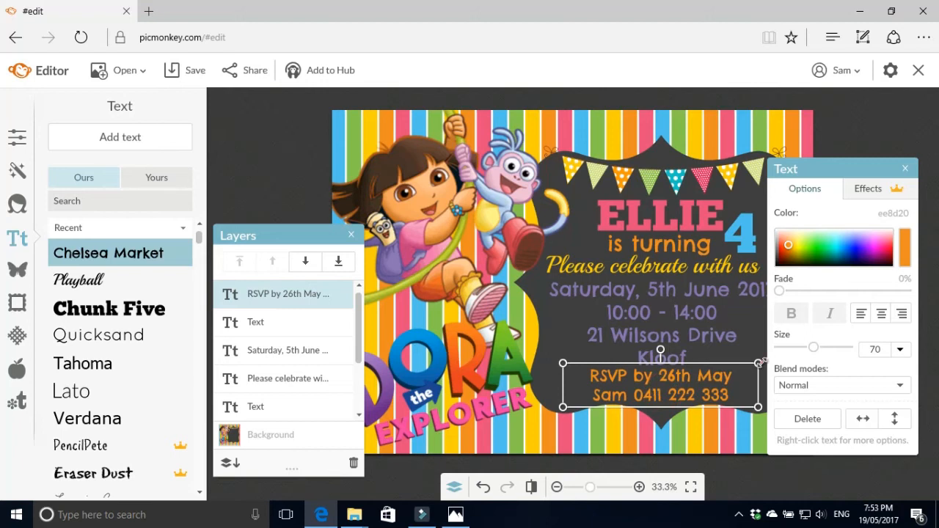
left_click_drag(758, 363, 747, 366)
left_click_drag(701, 396, 709, 398)
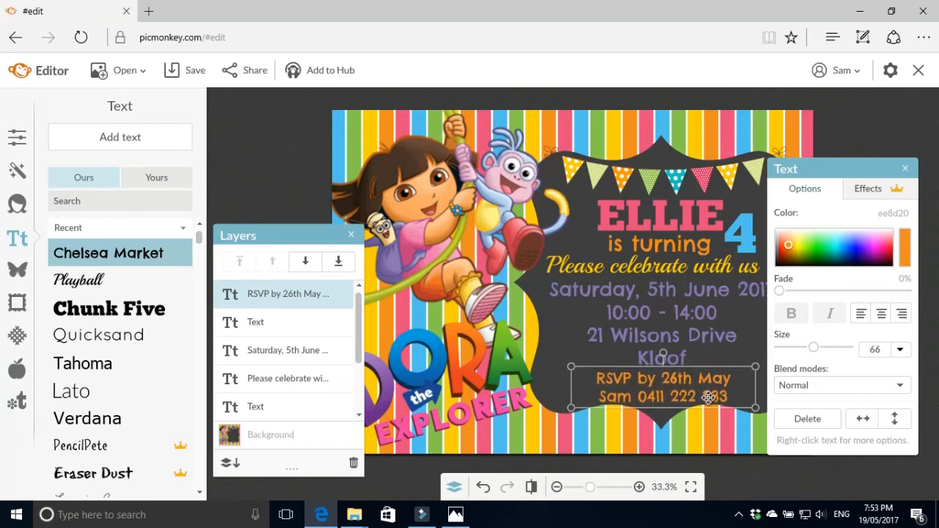
left_click(705, 445)
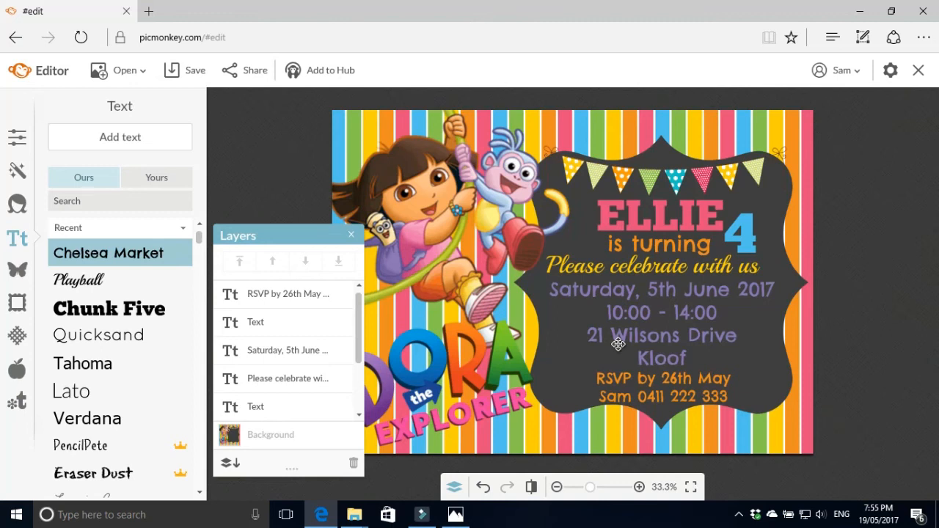
Save the invitation as the JPG 'Ellie Dora Invitation' to the Desktop
left_click(196, 74)
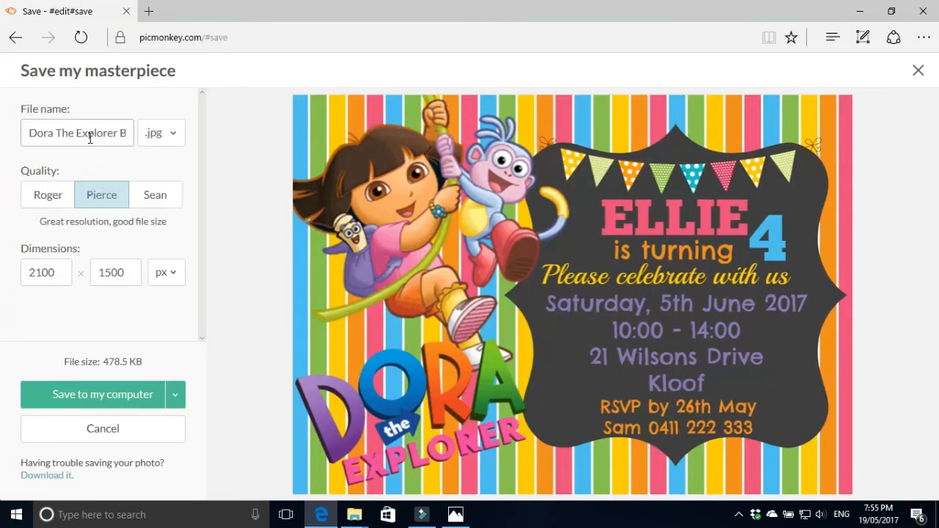
left_click(72, 137)
left_click_drag(31, 130, 165, 171)
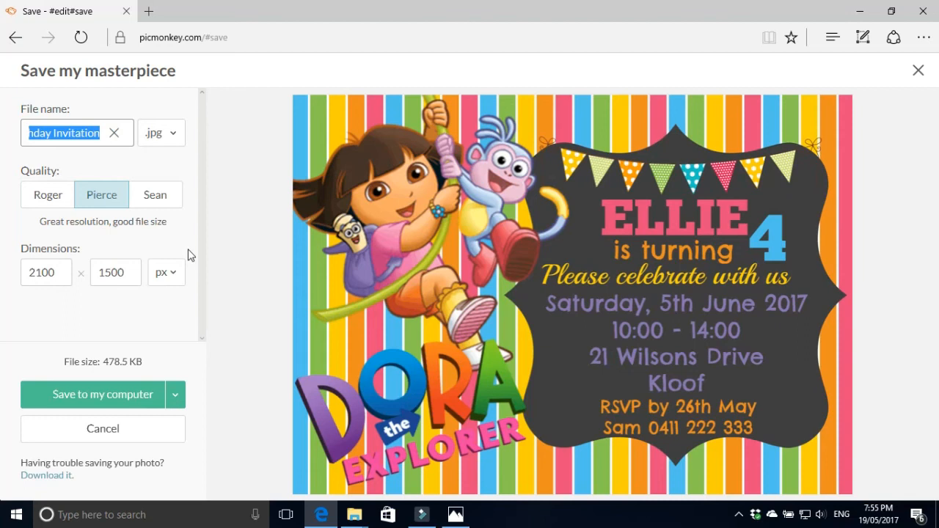
type("Ellie")
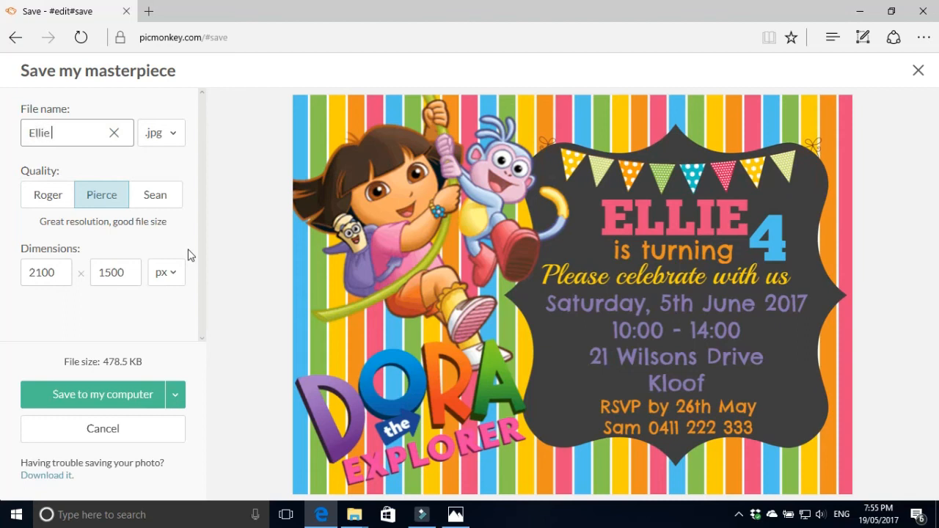
type(" Dora Invitation")
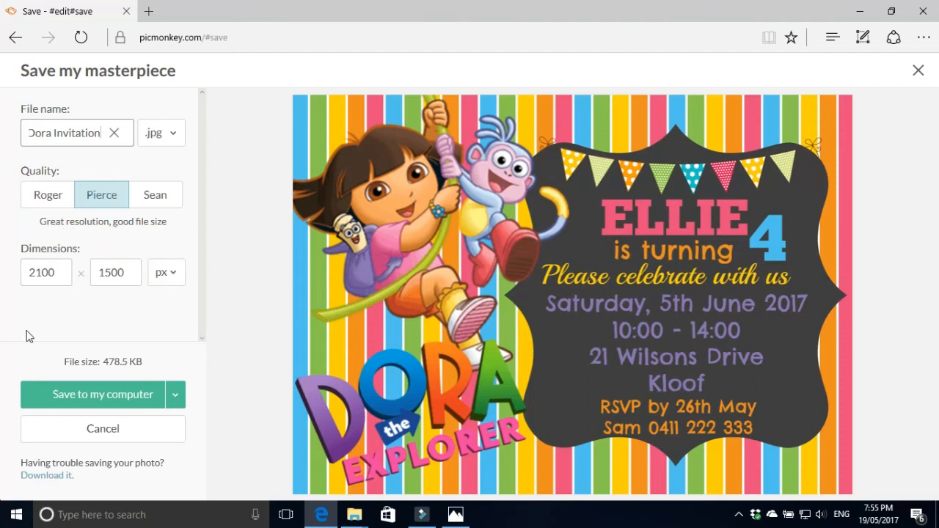
left_click(80, 390)
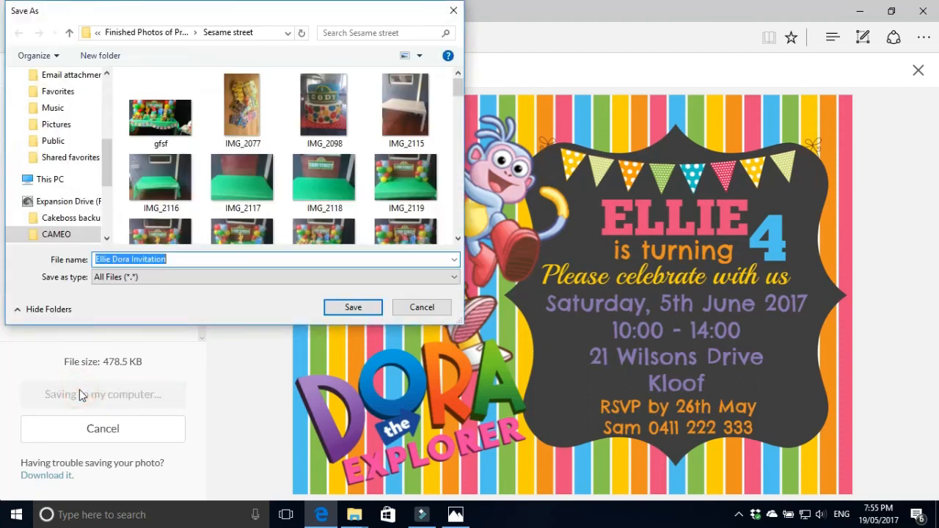
left_click(49, 181)
double_click(213, 110)
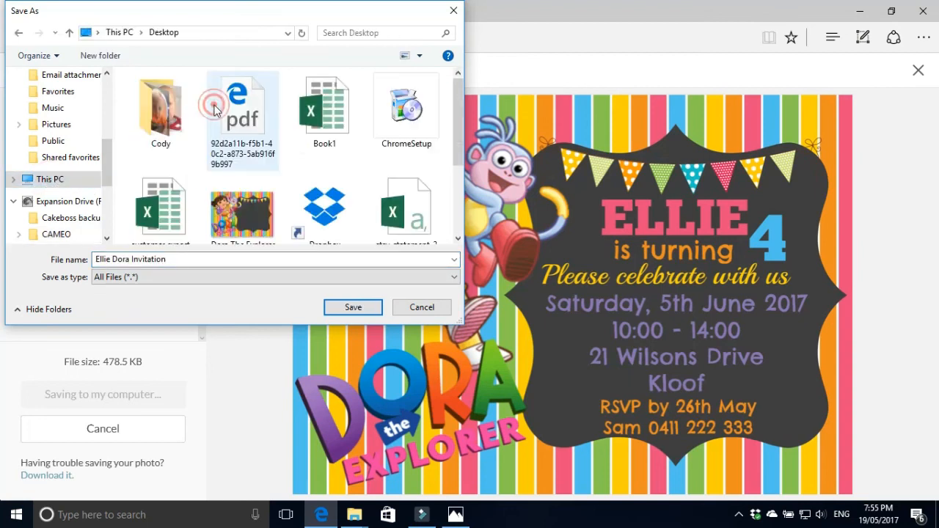
left_click(331, 308)
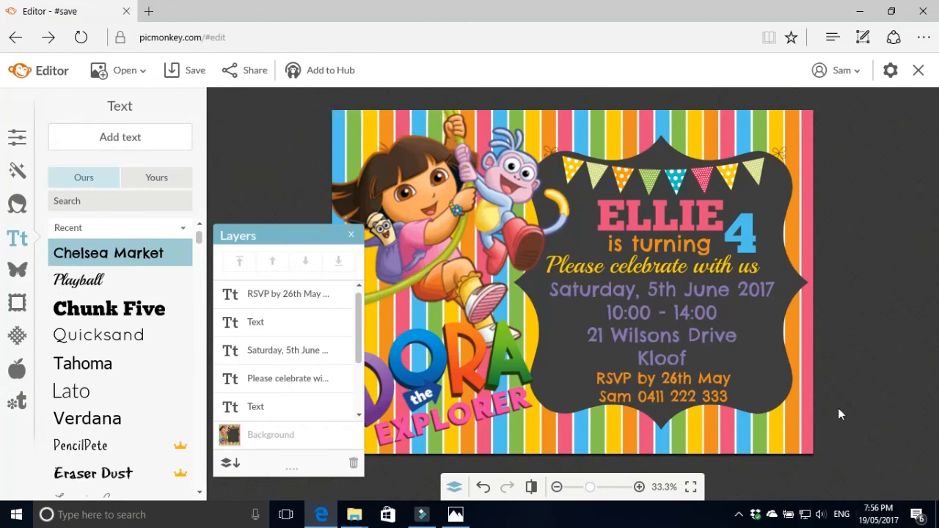
Add the invitation to Hub with the title 'Dora The Explorer Birthday Invitation'
scroll(842, 405, "up", 2)
scroll(805, 389, "down", 2)
left_click(326, 75)
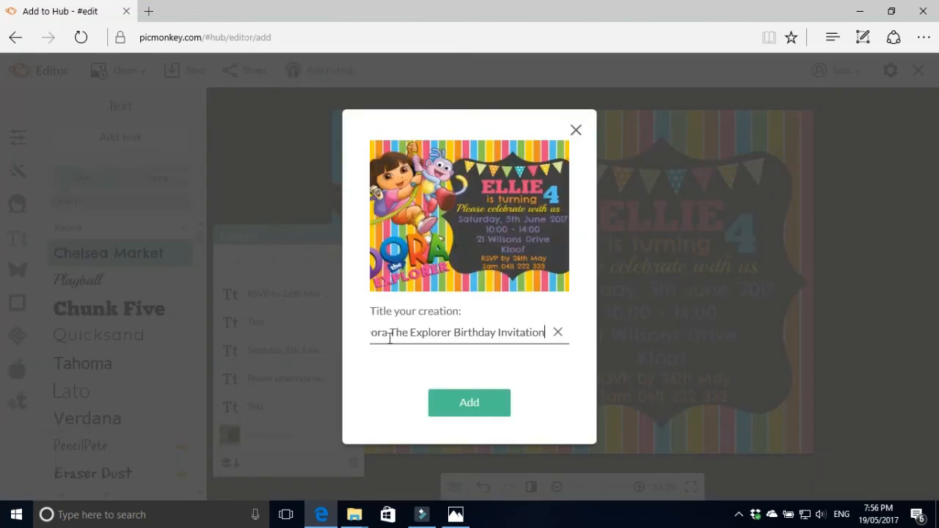
left_click(470, 411)
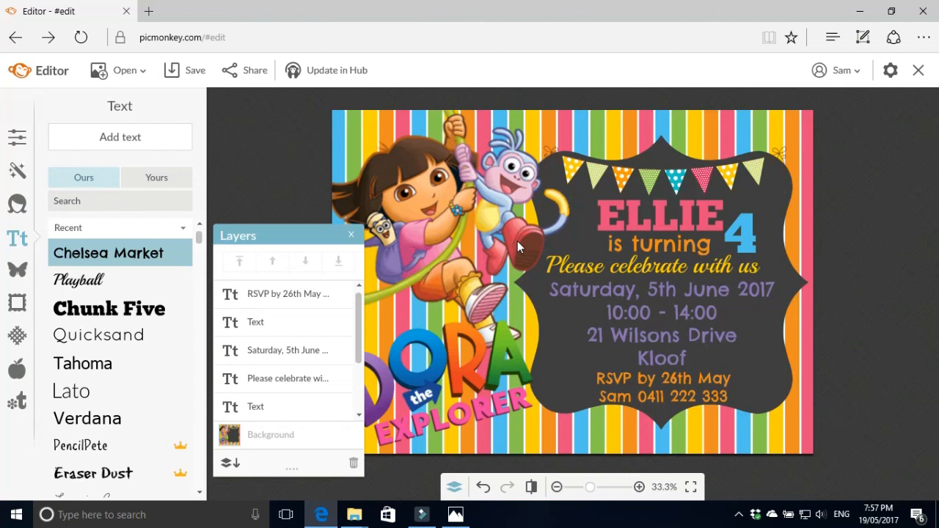
Go to picmonkey.com in a new browser tab
left_click(149, 11)
left_click(309, 129)
type("picmonkey.com/")
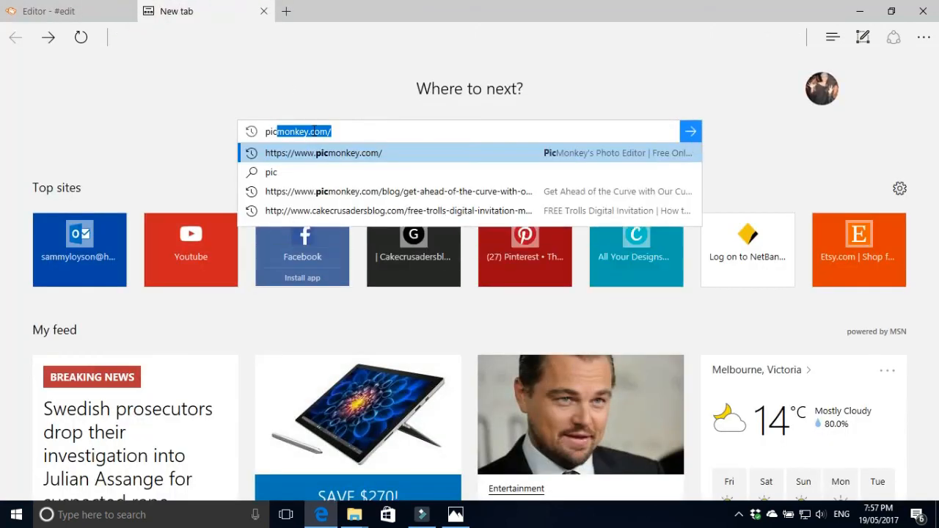
key("Return")
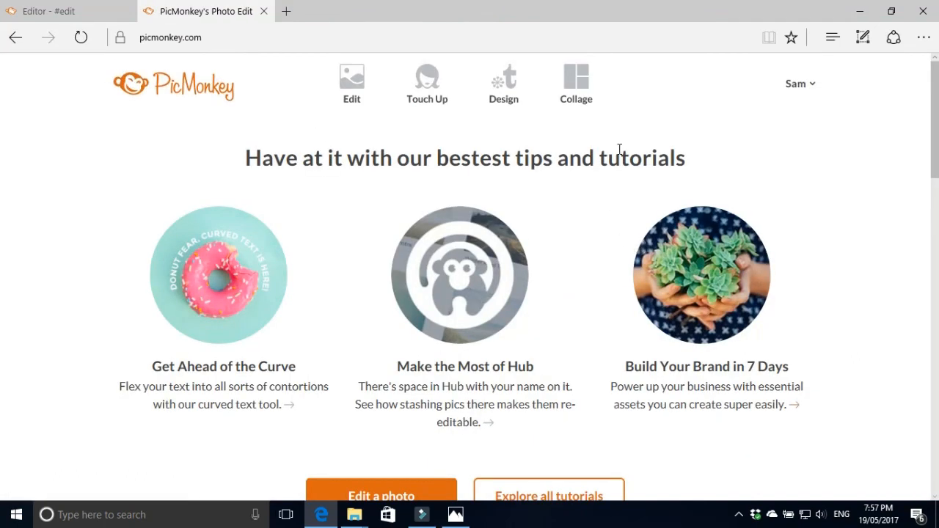
mouse_move(565, 87)
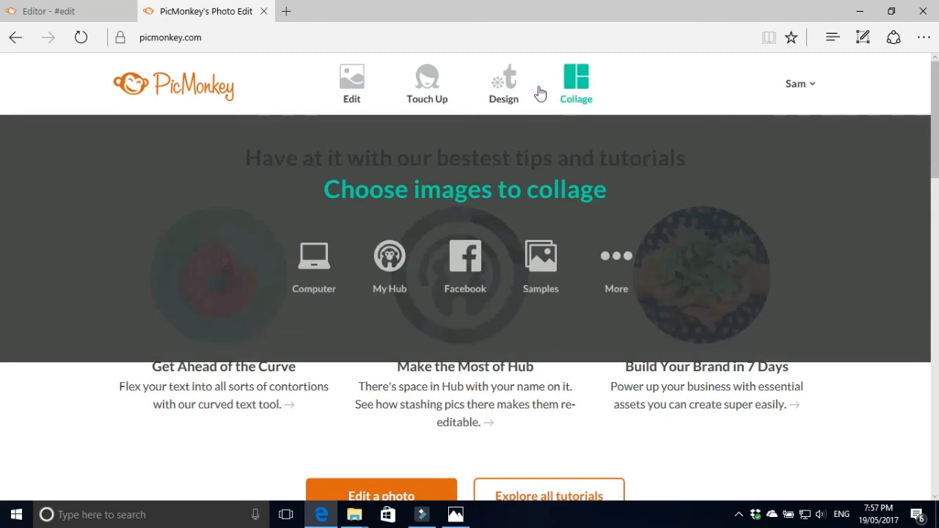
mouse_move(346, 102)
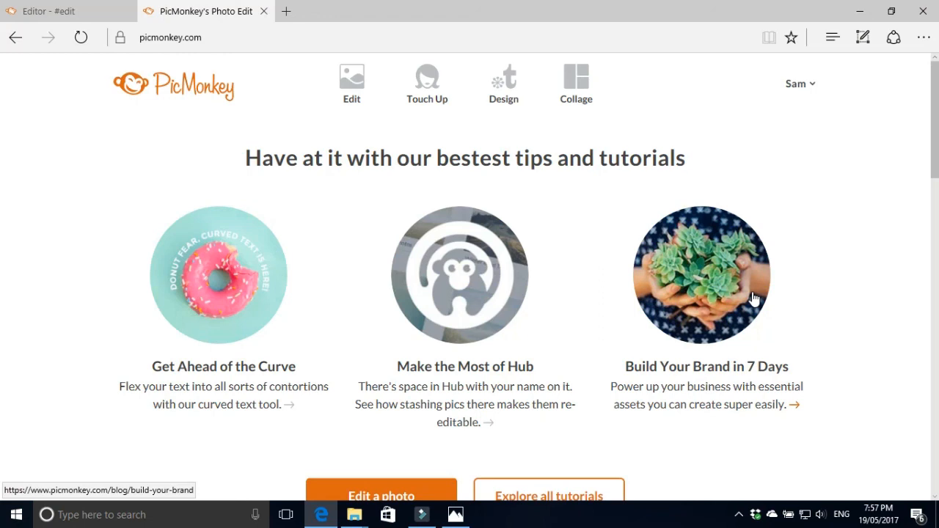
Open the newest Dora invitation from My Hub in the editor
left_click(507, 88)
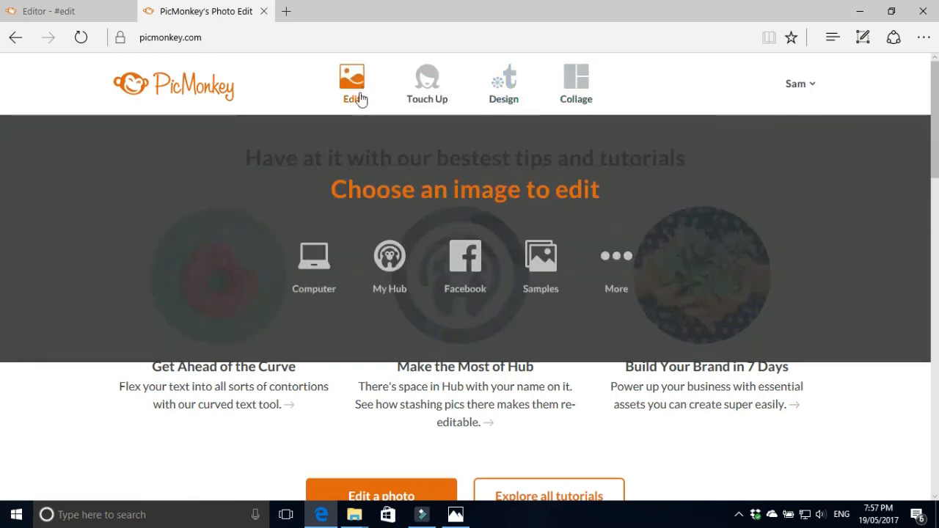
left_click(389, 258)
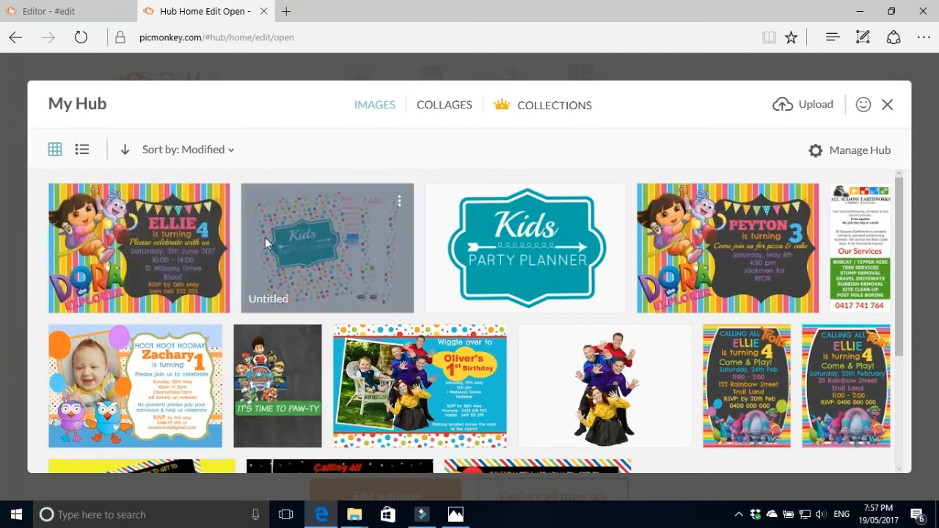
left_click(166, 238)
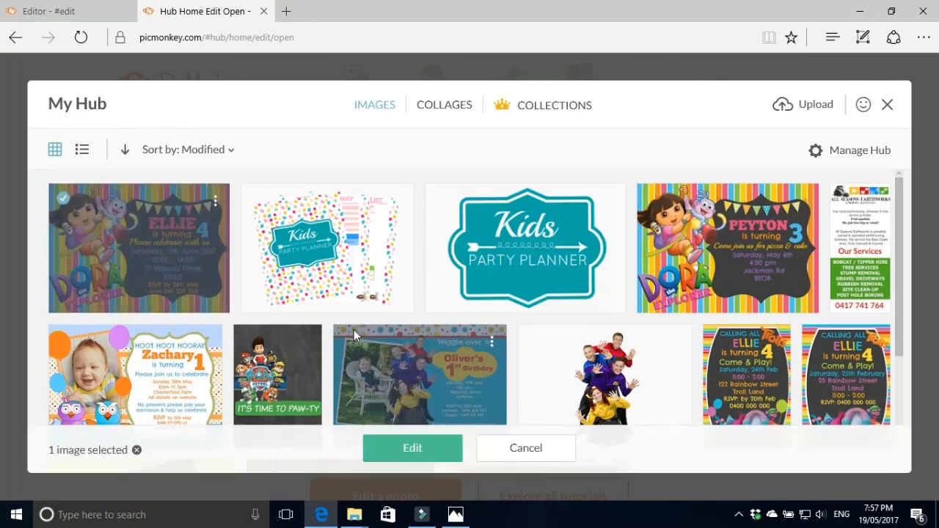
left_click(434, 449)
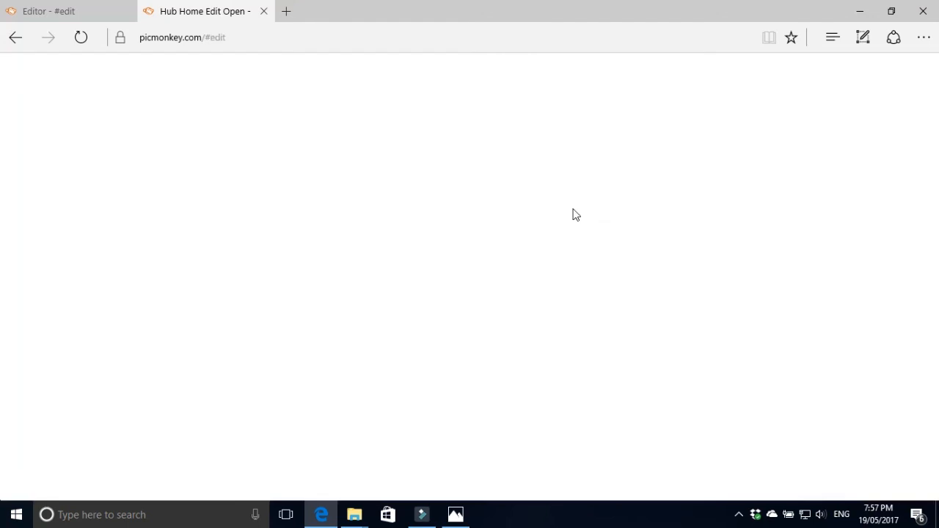